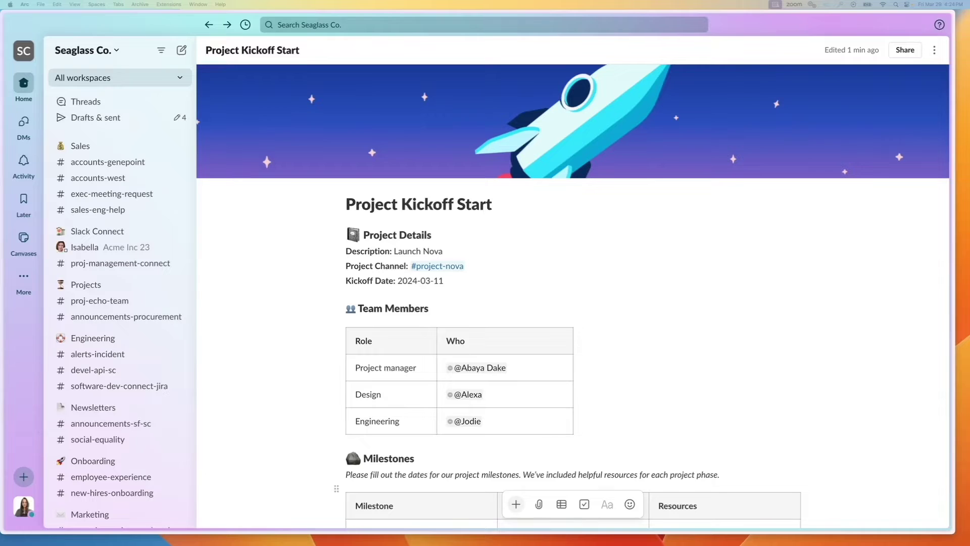
Step: Scroll through the filled-in Project Kickoff Start canvas, then go back to the Project Kickoff Template
scroll(792, 390, down, 1)
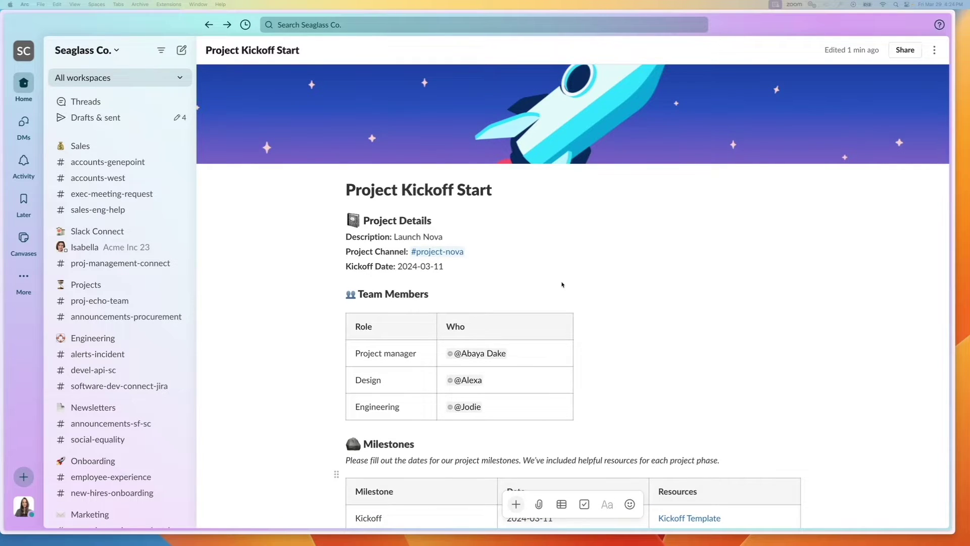
scroll(438, 210, down, 1)
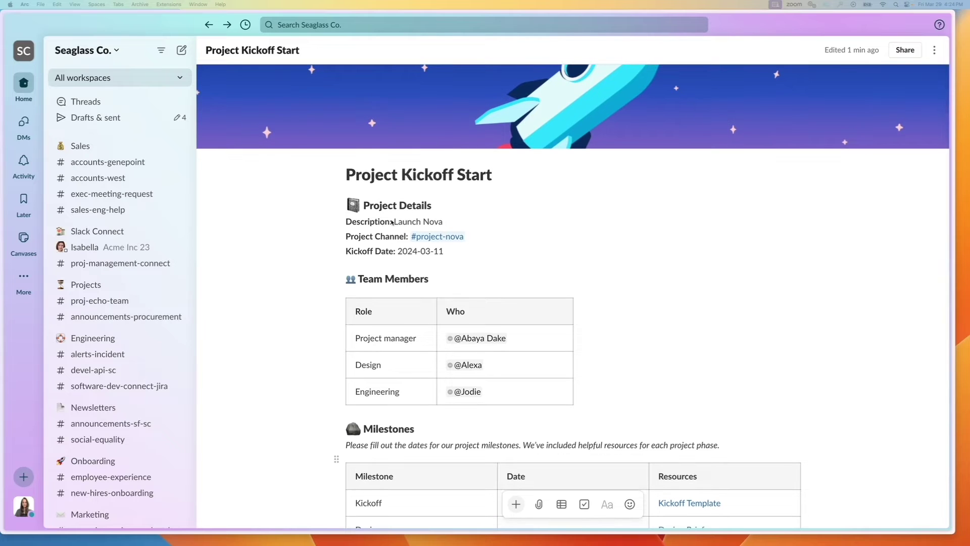
scroll(397, 373, down, 1)
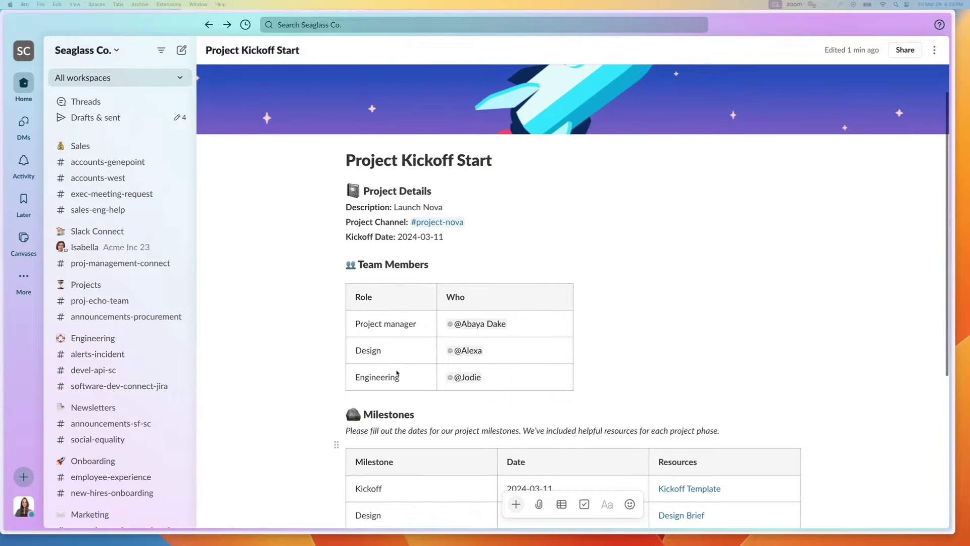
scroll(426, 322, down, 5)
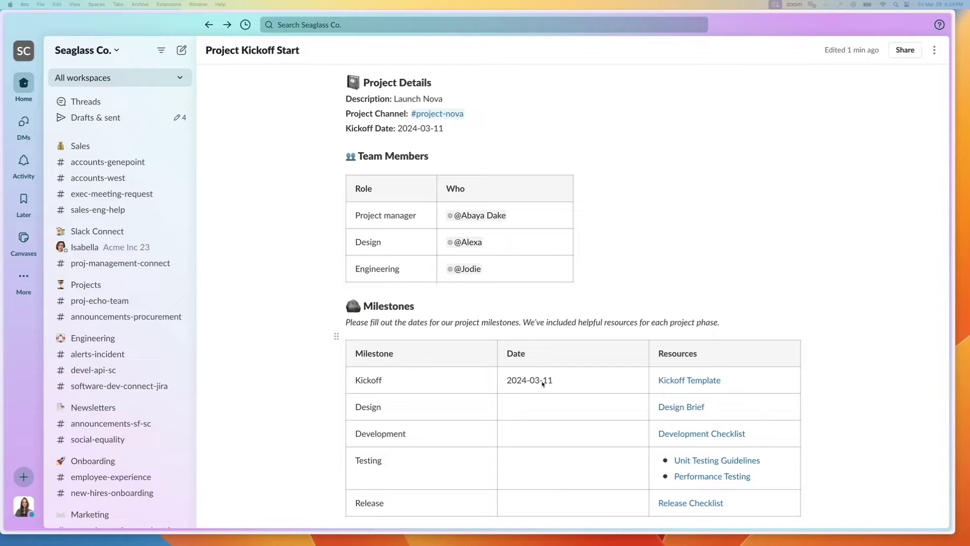
scroll(543, 384, down, 5)
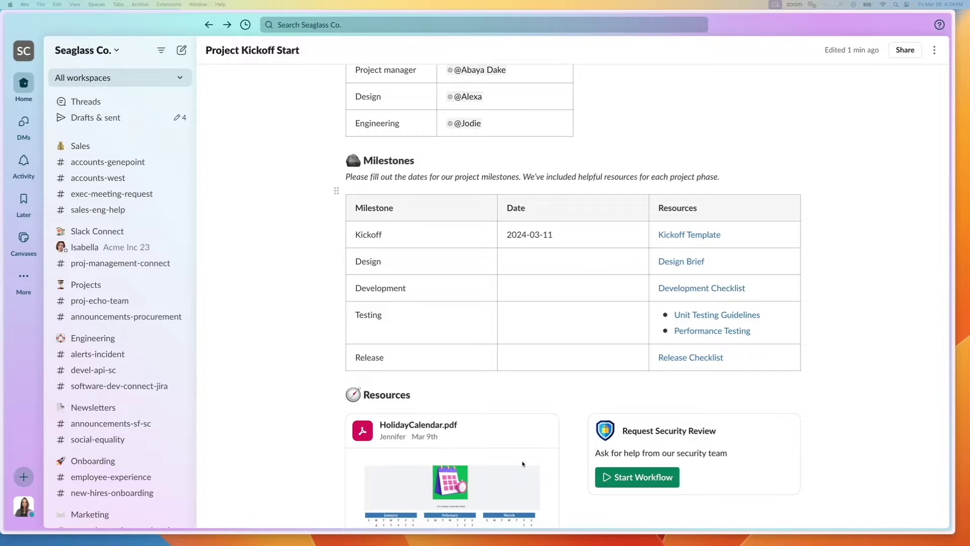
key(super+bracketright)
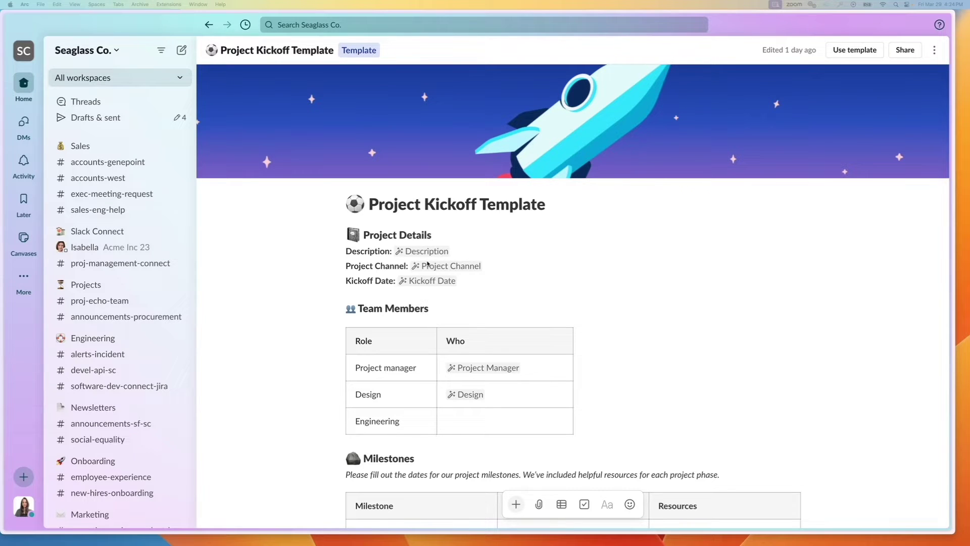
Step: Select the empty Engineering Who cell and open the template's More options menu
scroll(464, 237, down, 3)
click(464, 235)
scroll(455, 304, up, 4)
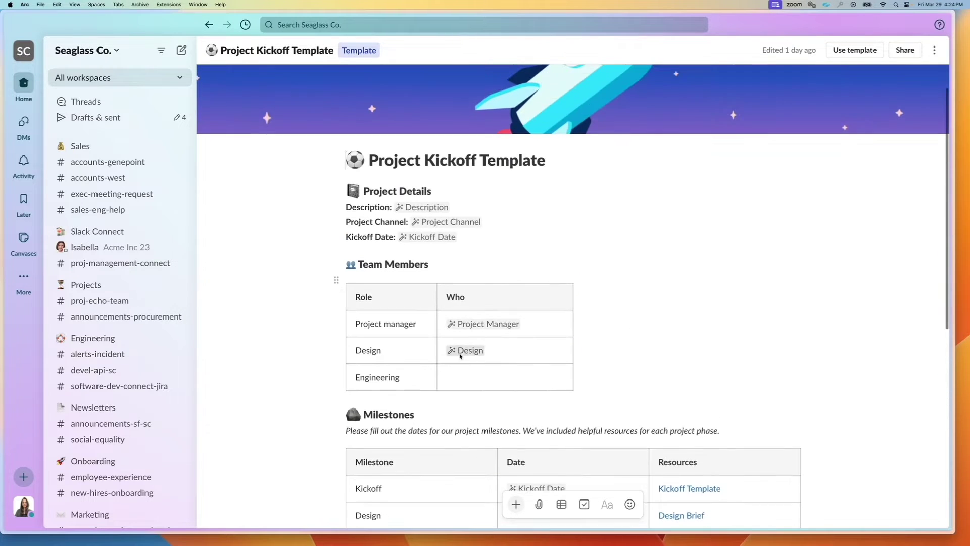
click(935, 50)
Step: Open the template's automations panel and start an Engineering variable, then cancel it
click(878, 151)
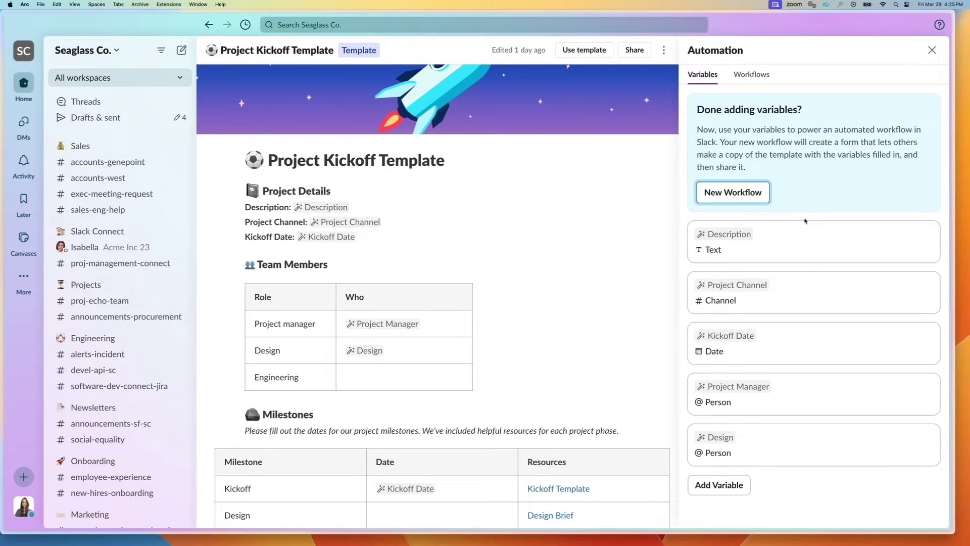
click(387, 374)
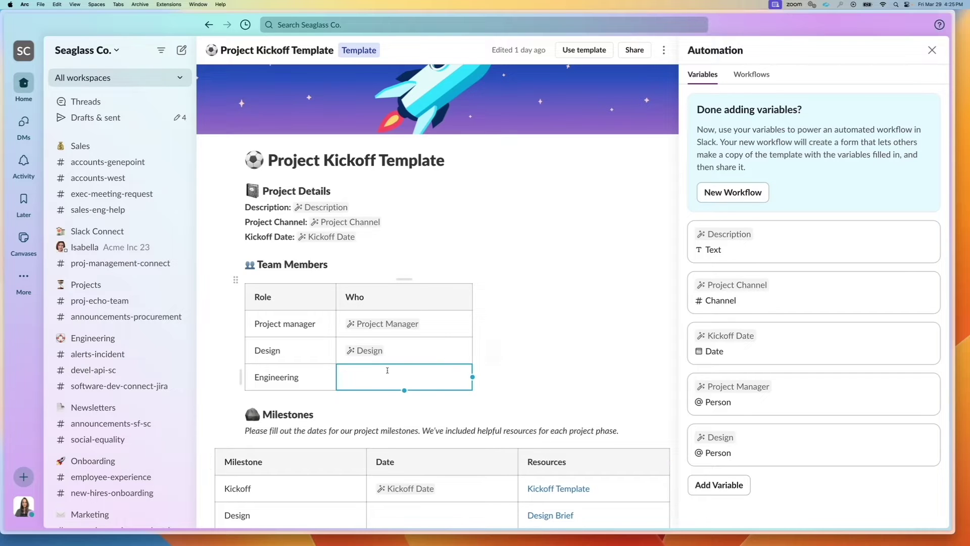
click(731, 490)
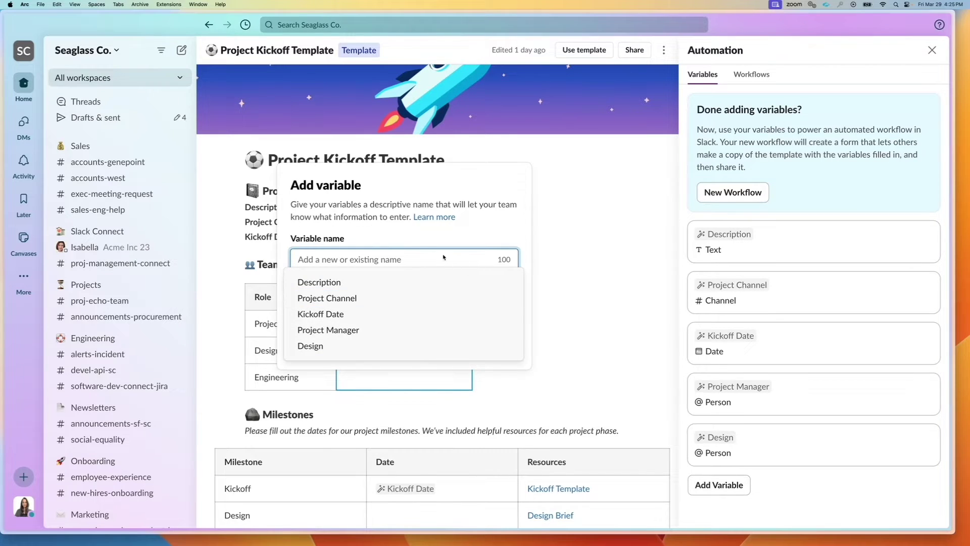
text(Engineering)
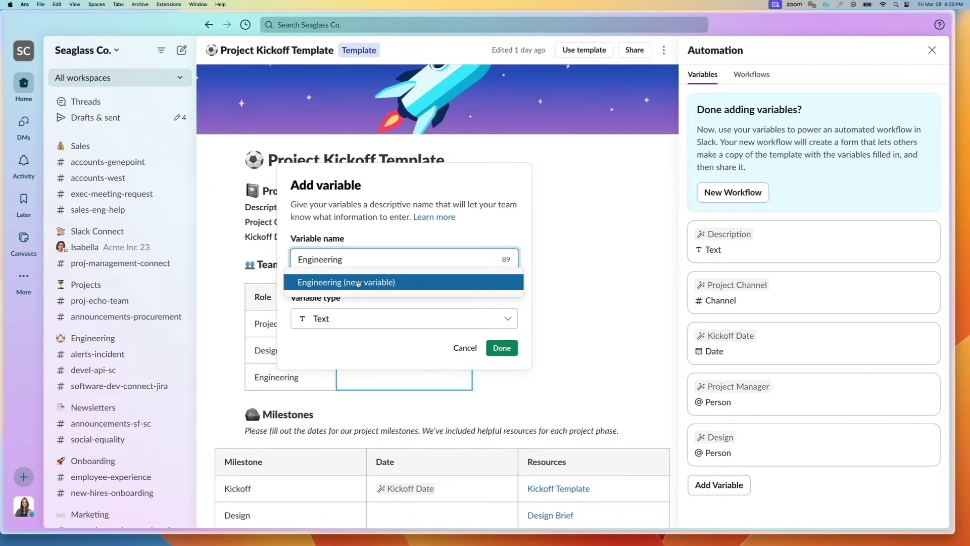
key(Escape)
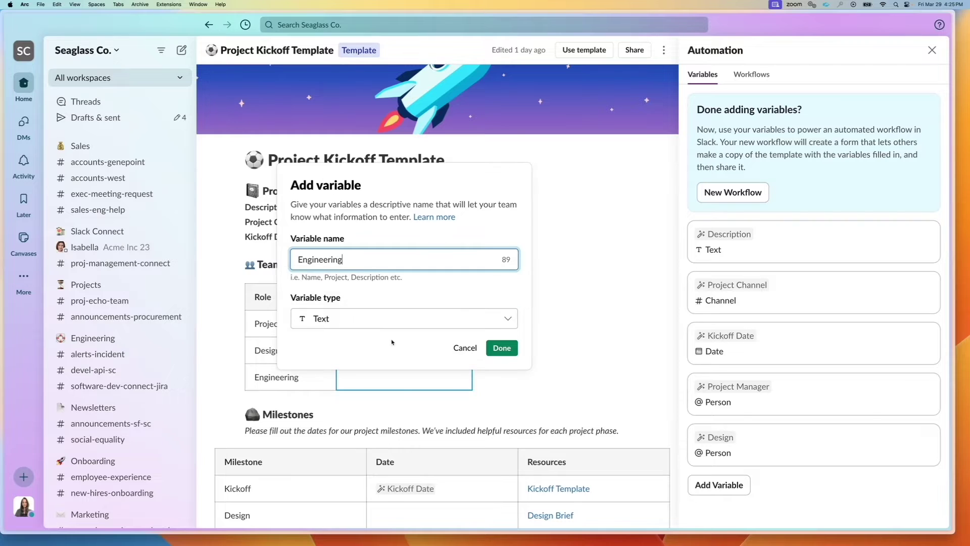
Step: Type Engineering in the Engineering Who cell and make it a Person-type variable
click(397, 377)
text(Engineering)
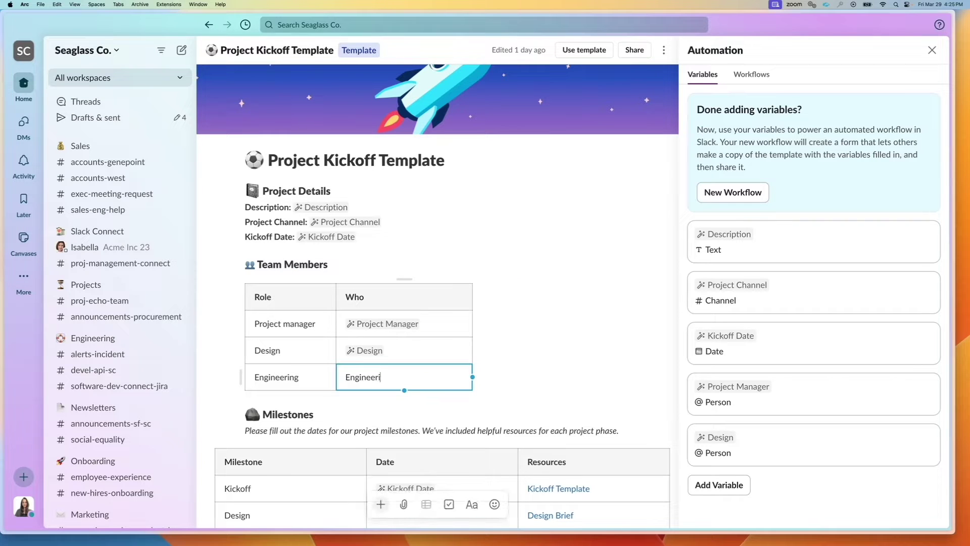
double_click(384, 377)
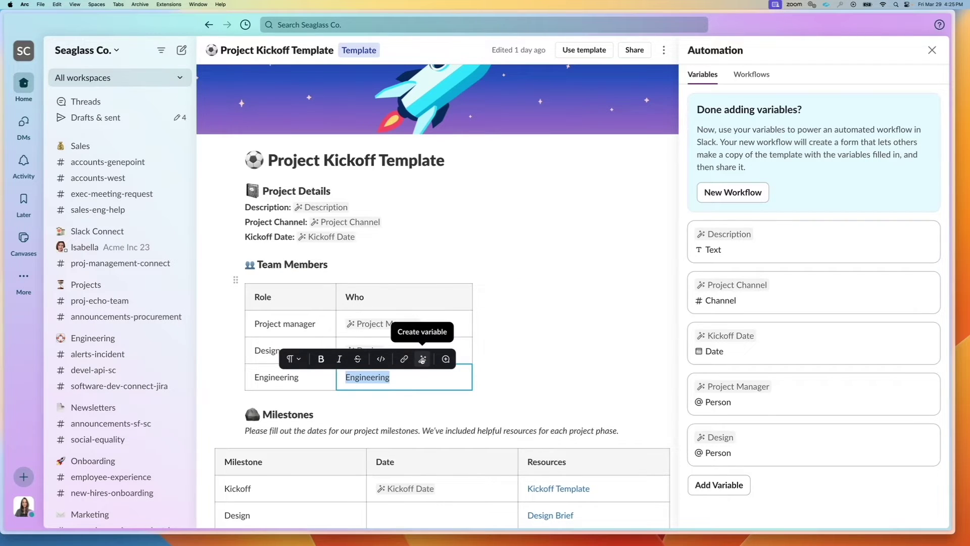
click(423, 359)
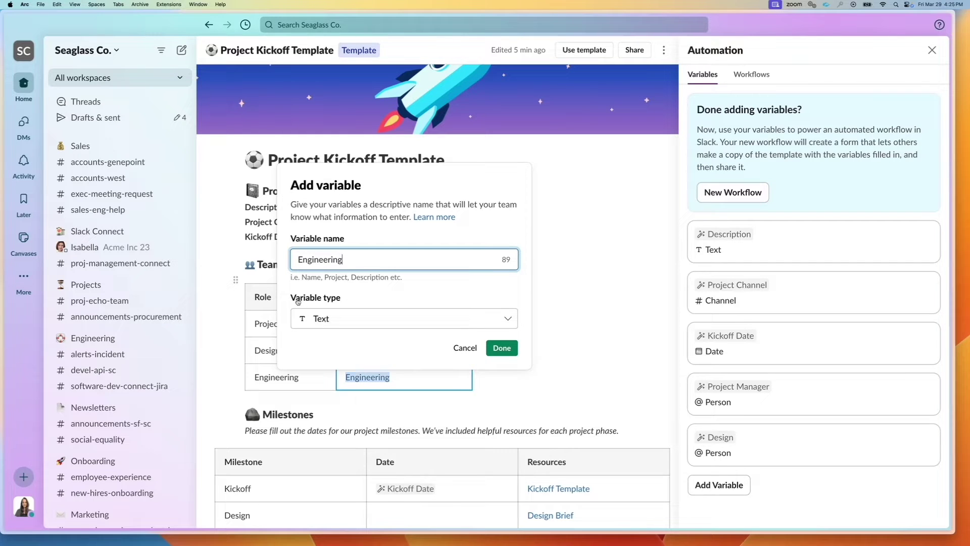
click(320, 319)
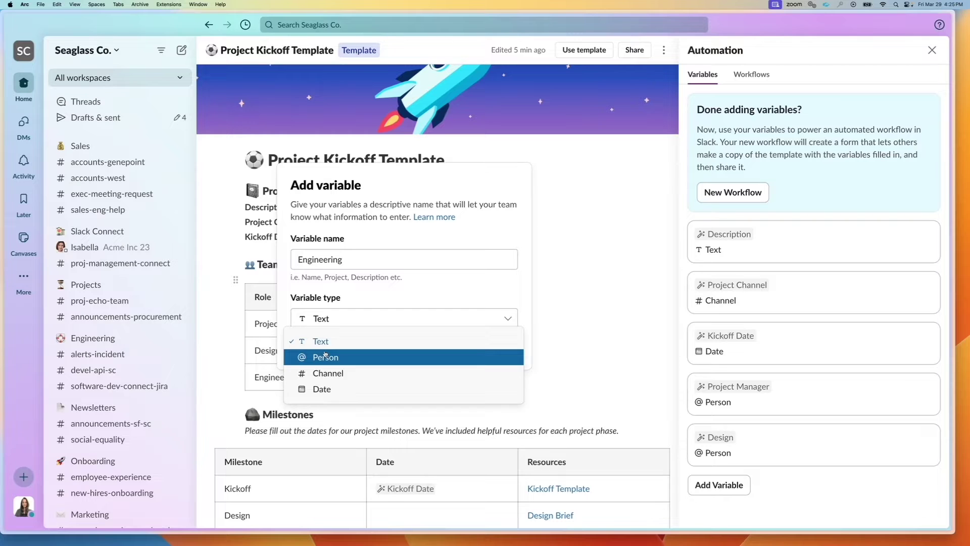
click(325, 357)
click(501, 348)
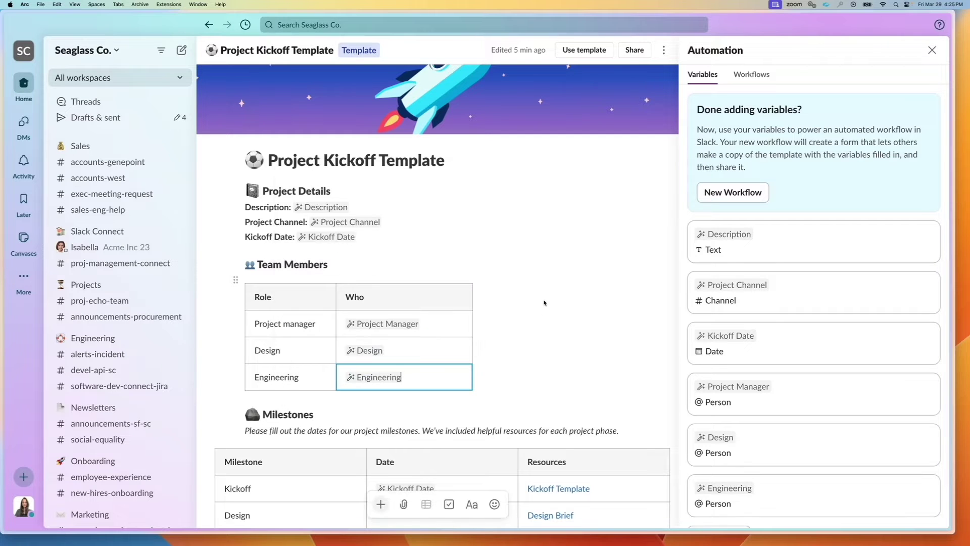
Step: Start a new workflow from the template's variables
scroll(544, 303, down, 3)
scroll(455, 354, up, 4)
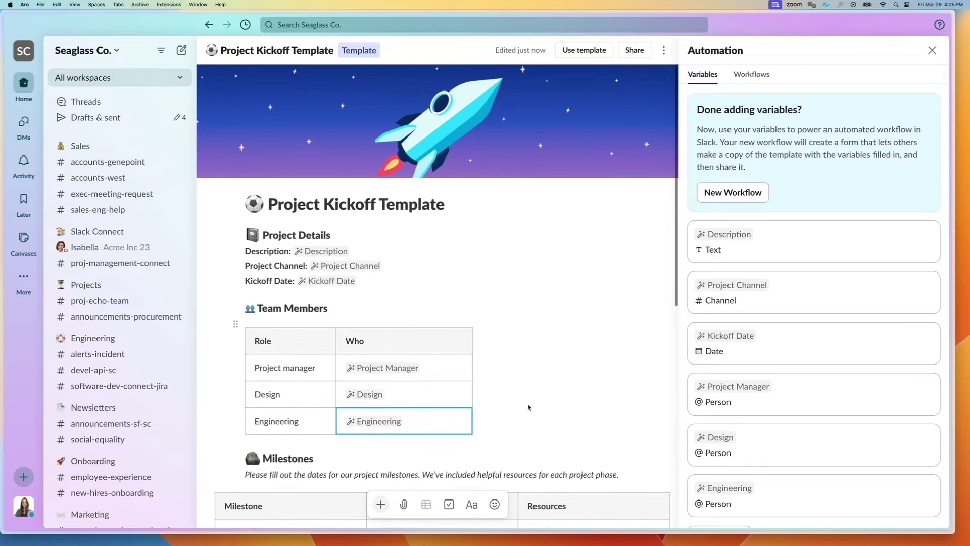
click(709, 195)
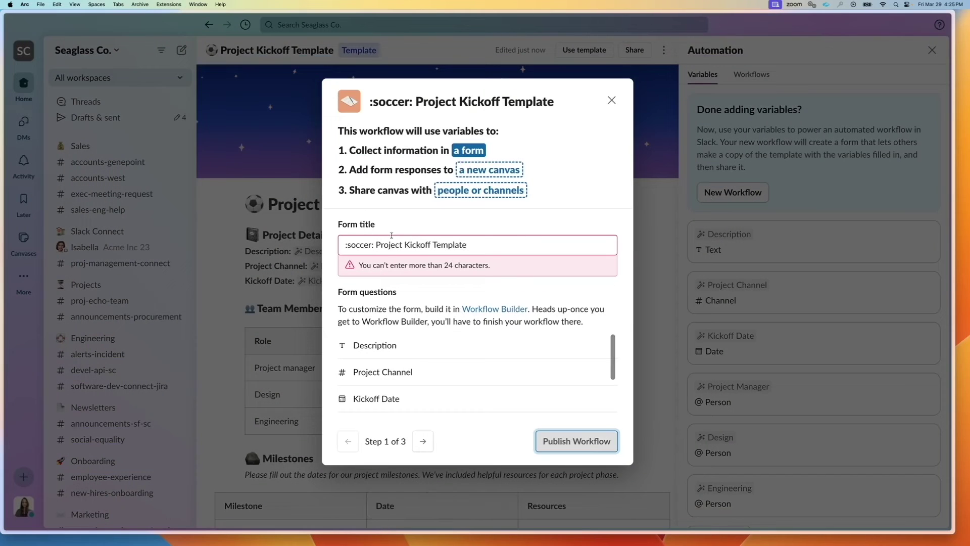
Step: Remove the :soccer: emoji and 'Template' from the form title, leaving Project Kickoff
click(391, 235)
double_click(360, 245)
key(BackSpace)
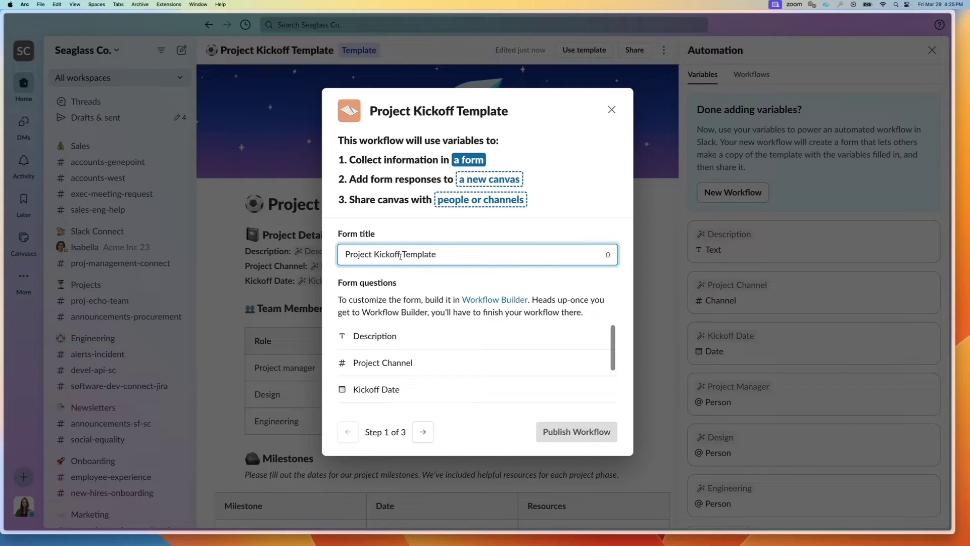
drag(402, 254, 462, 255)
key(BackSpace)
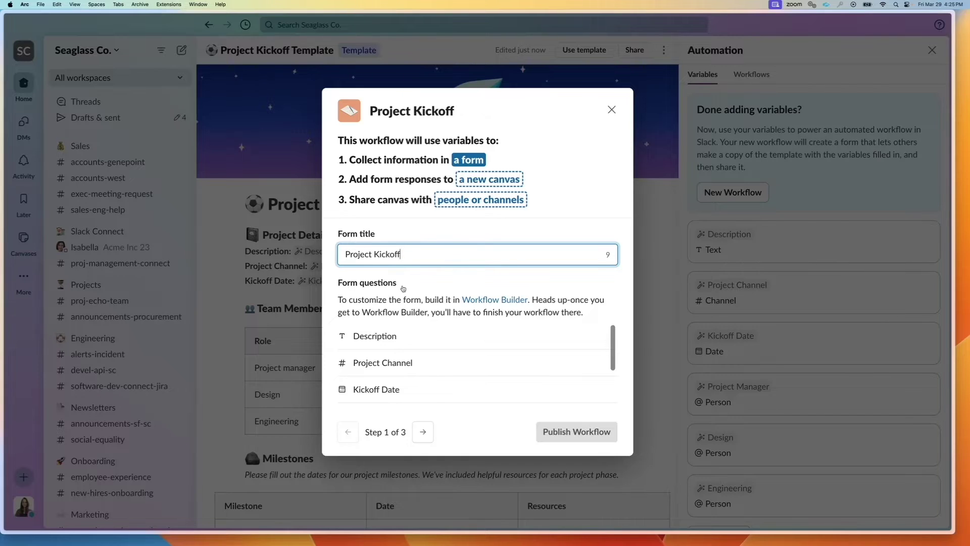
Step: Drop 'Template' from the new canvas title, share with no channel, and publish the workflow
click(423, 440)
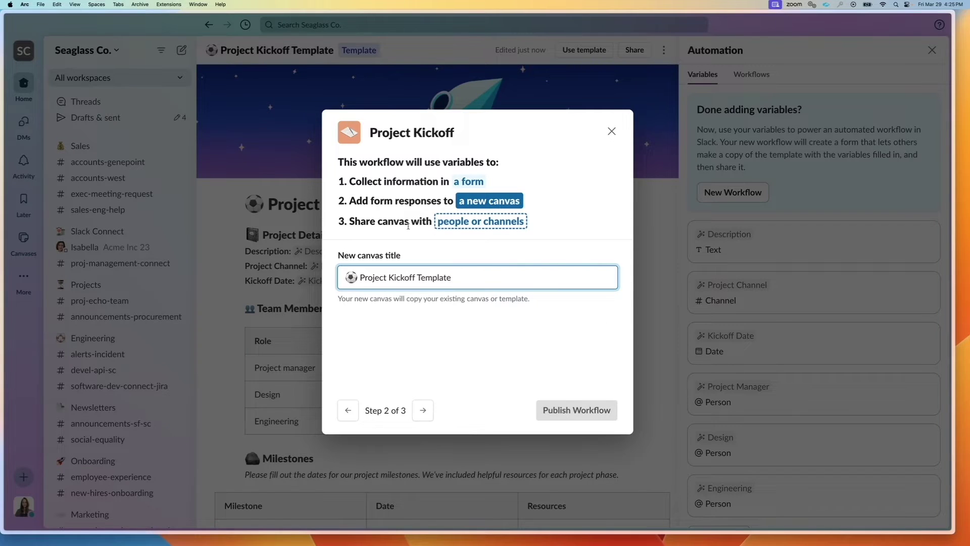
drag(417, 277, 454, 277)
key(BackSpace)
click(423, 409)
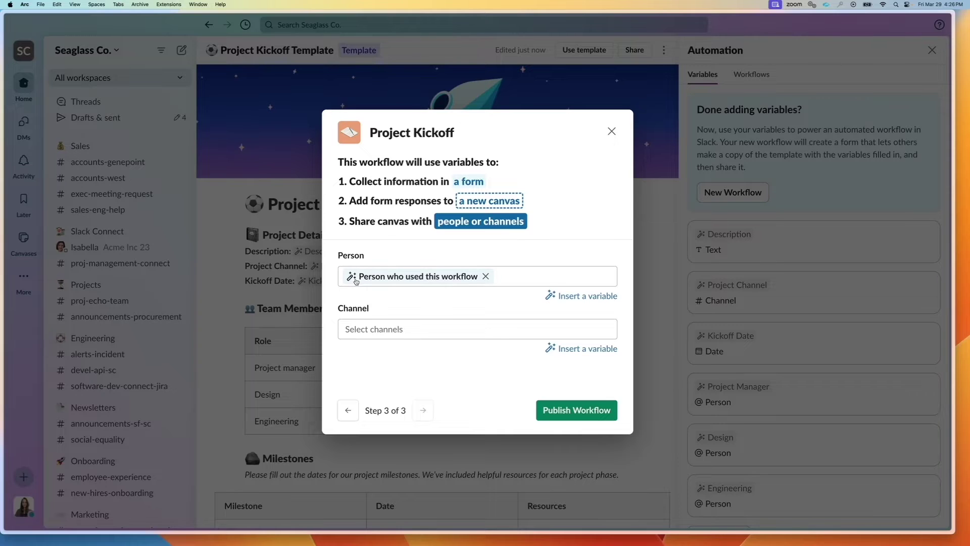
click(441, 336)
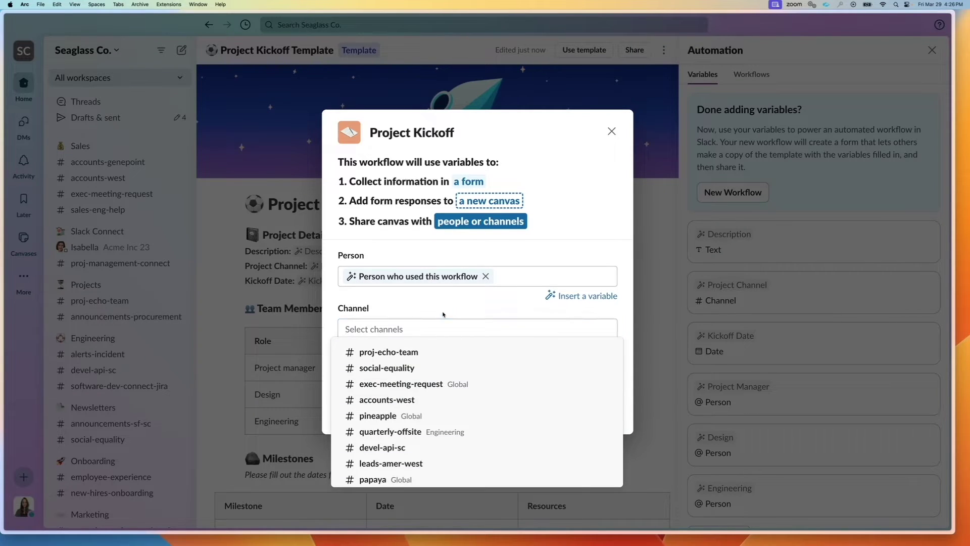
click(443, 315)
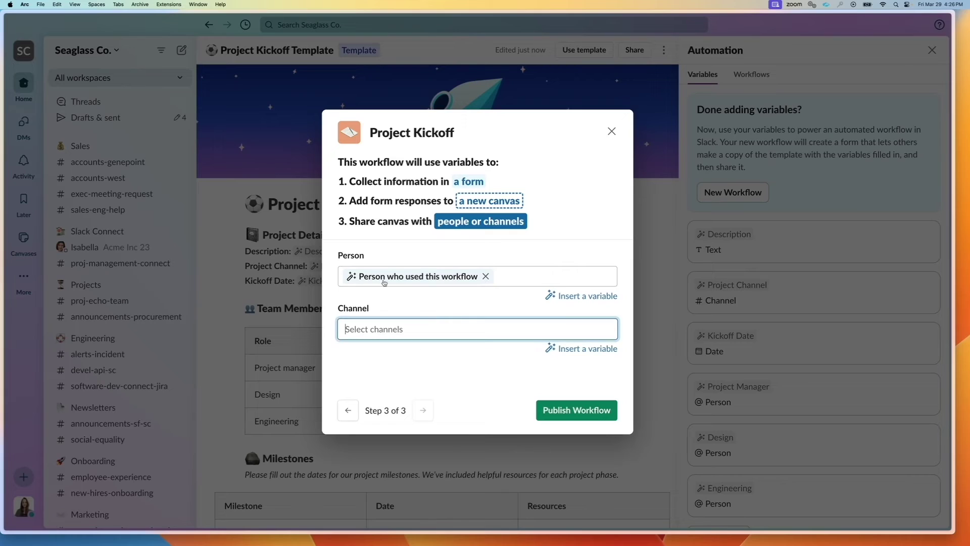
click(558, 413)
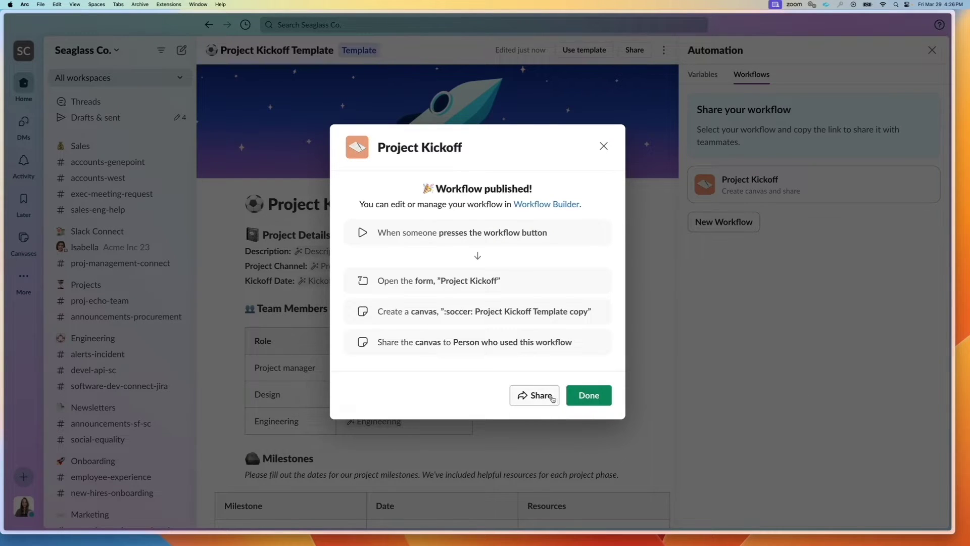
Step: Check the sharing options, then copy the Project Kickoff workflow link from its card menu
click(552, 398)
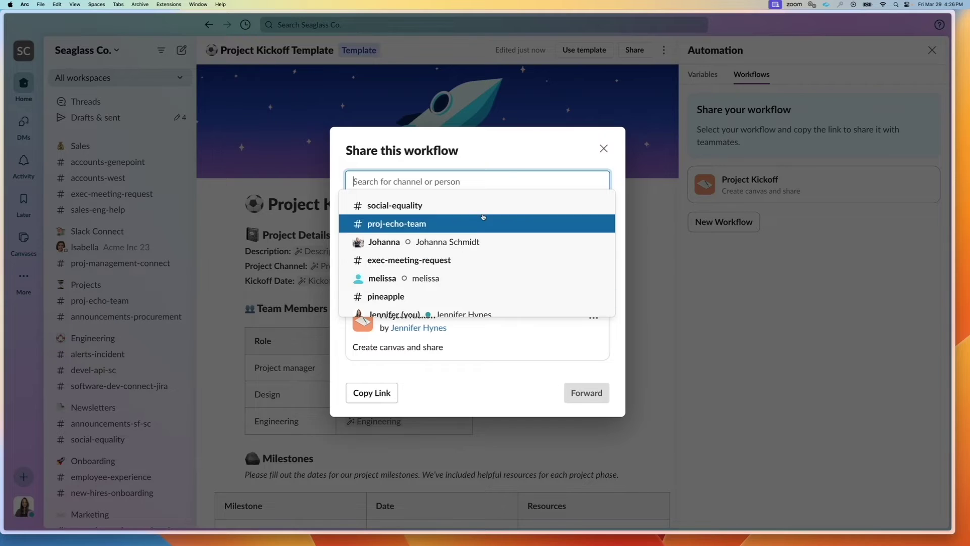
click(603, 148)
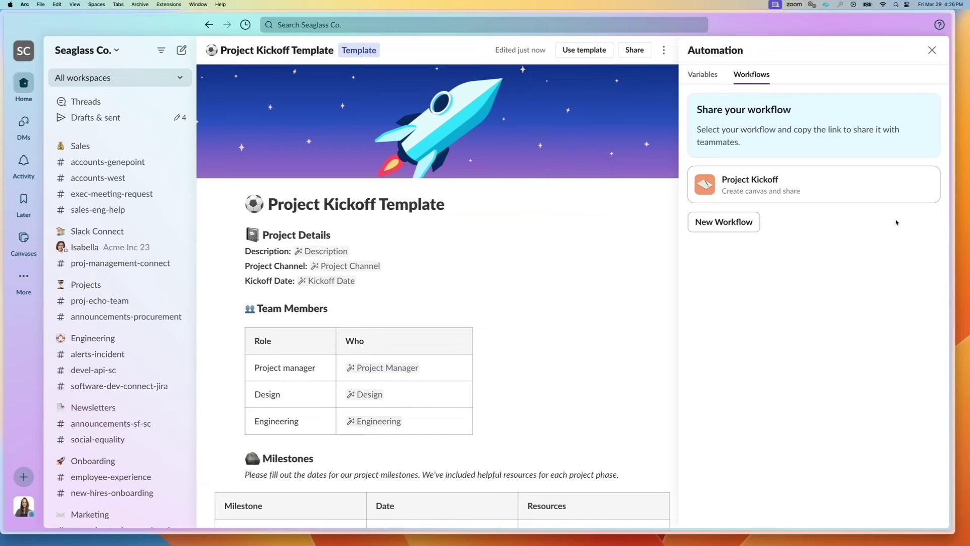
click(923, 183)
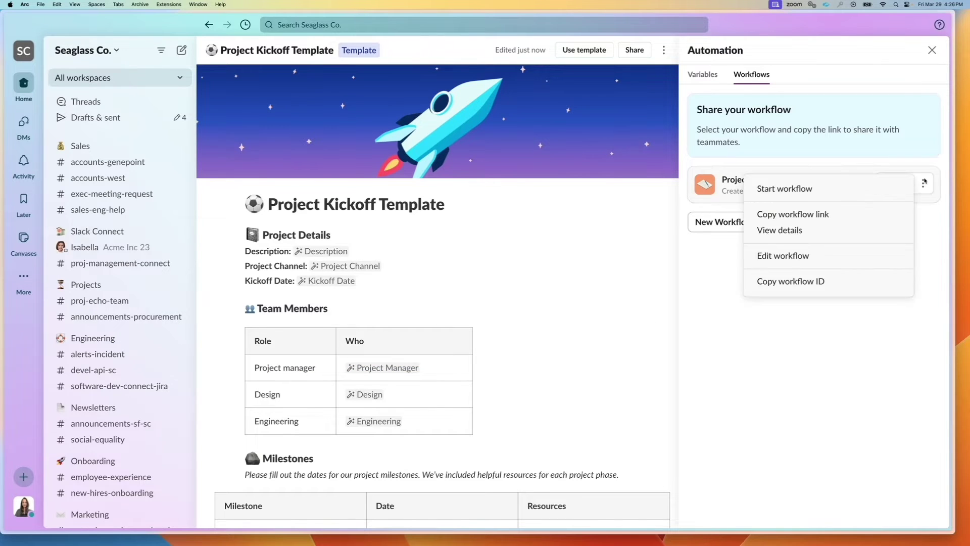
click(851, 216)
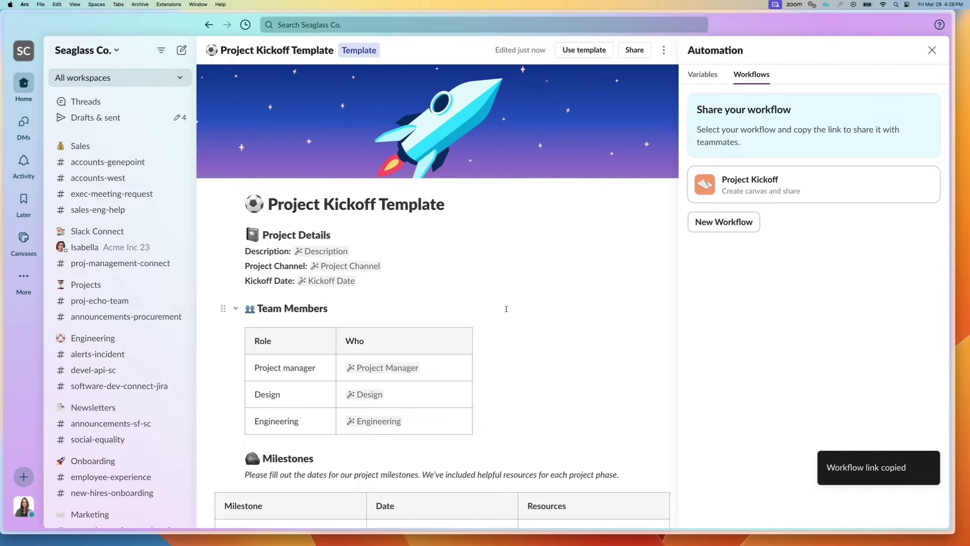
mouse_move(875, 184)
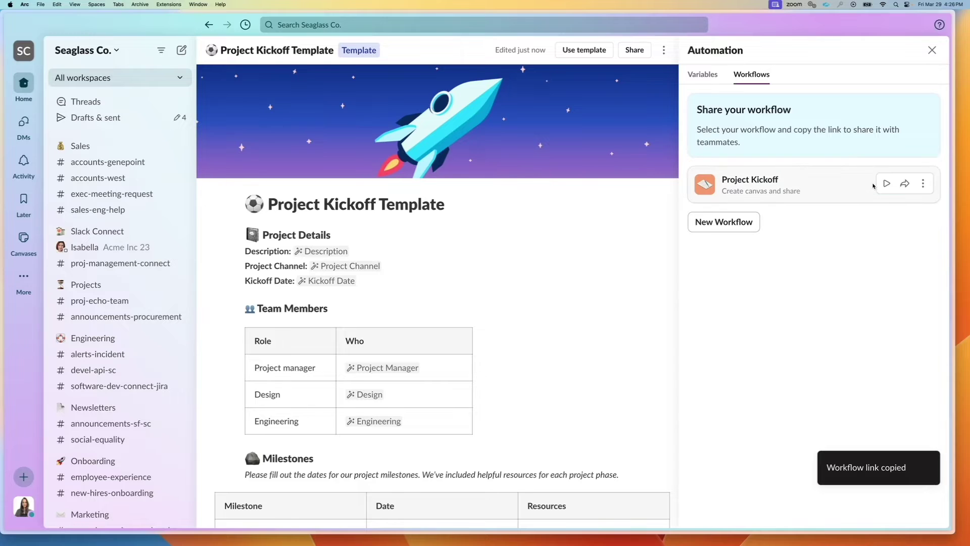
Step: Run Project Kickoff with description 'Launch Project Nova,', channel project-nova, kickoff April 1, 2024
click(885, 184)
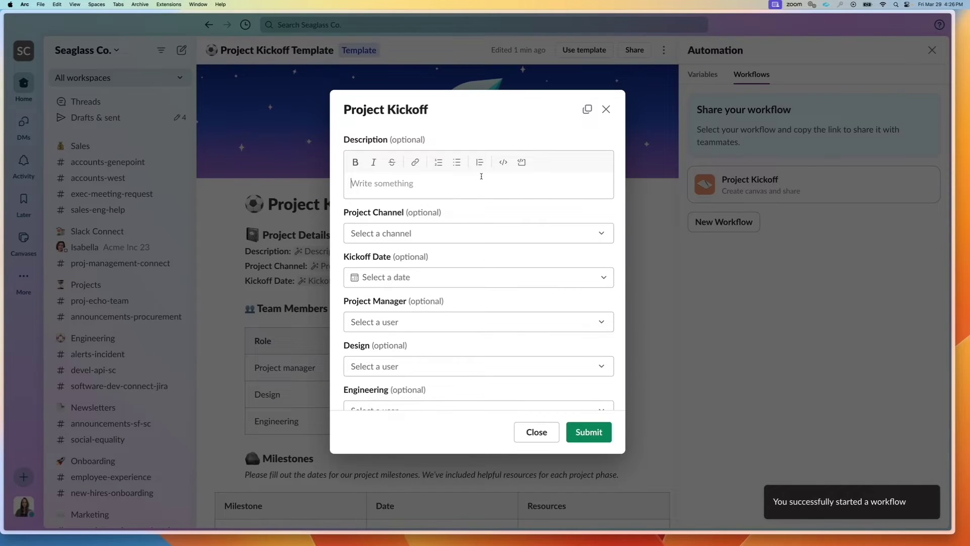
text(Launch Project Nova,)
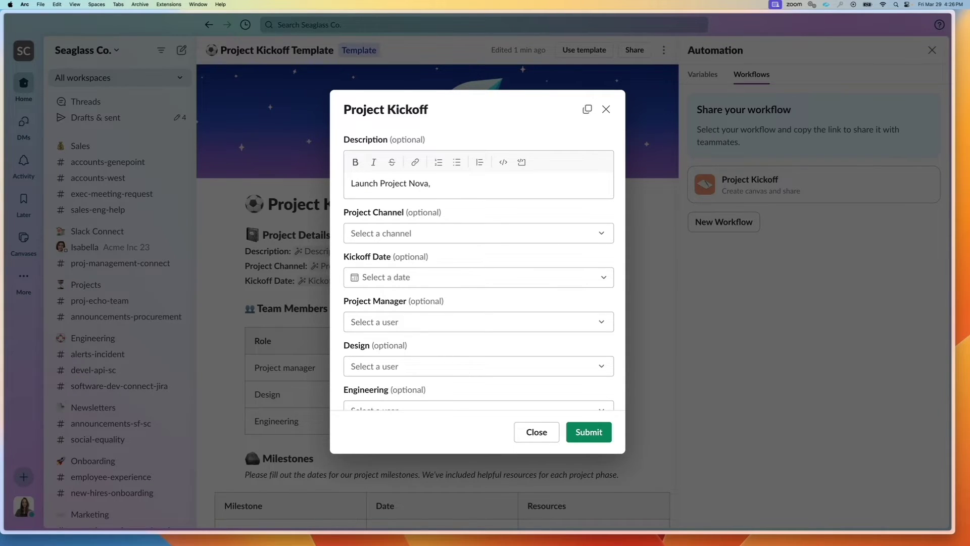
click(464, 233)
text(nov)
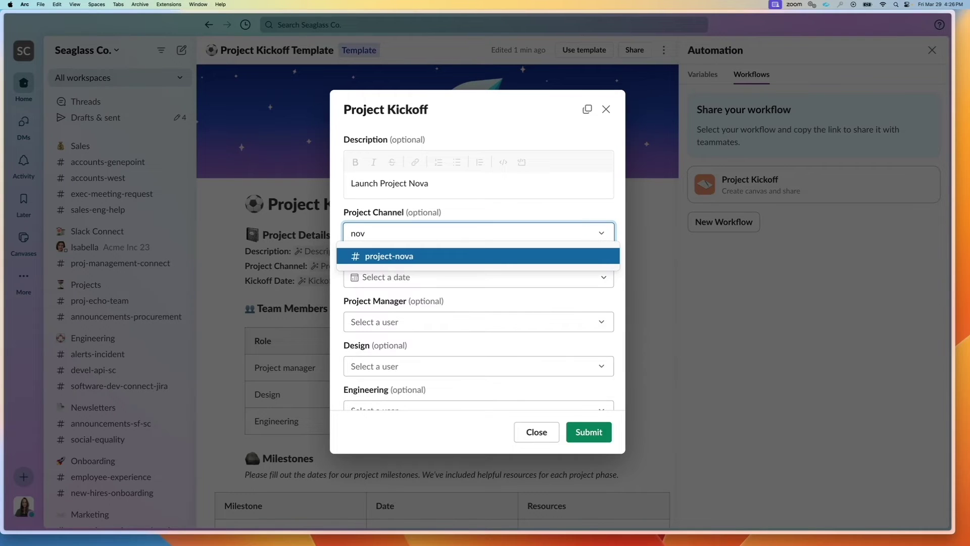
click(413, 255)
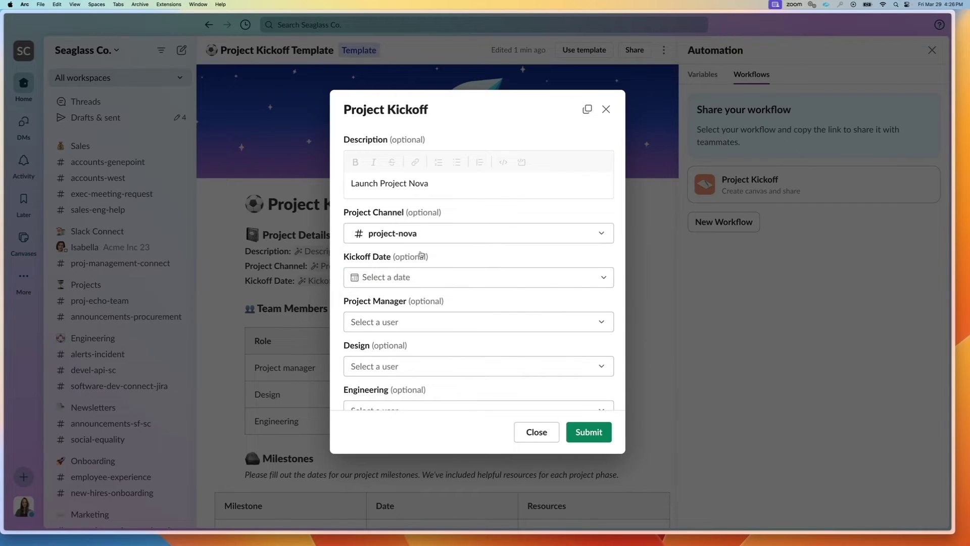
click(416, 282)
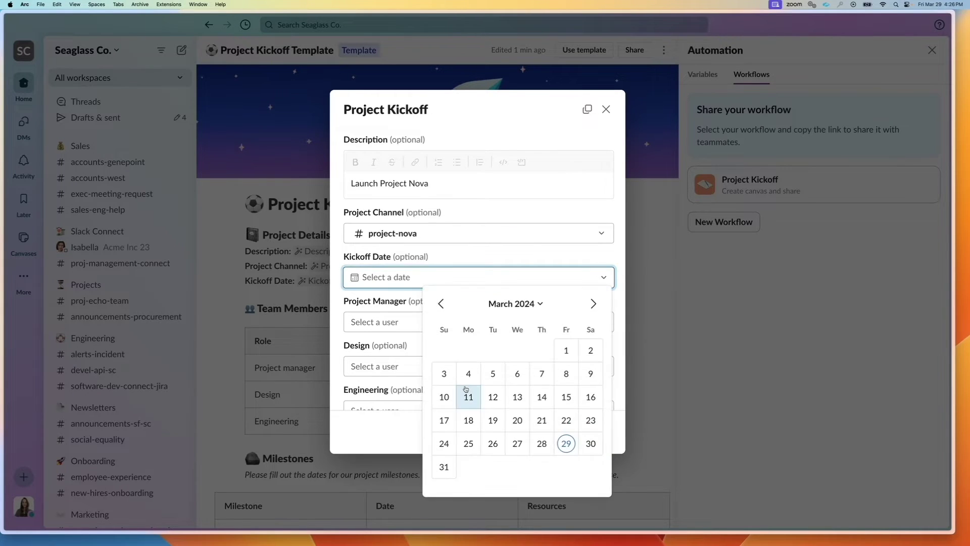
click(593, 304)
click(469, 350)
Step: Assign the project manager, designer and engineer, then submit the form
click(401, 324)
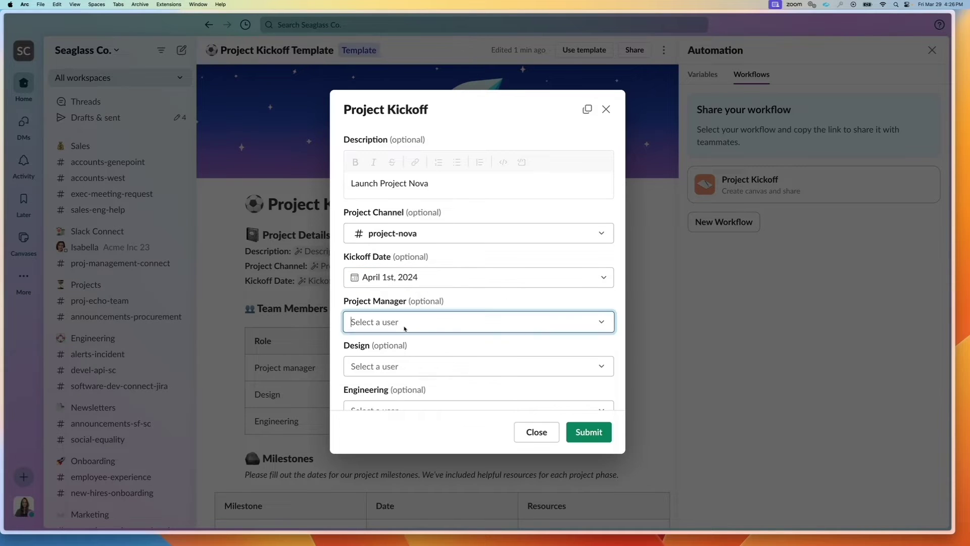
scroll(404, 409, down, 1)
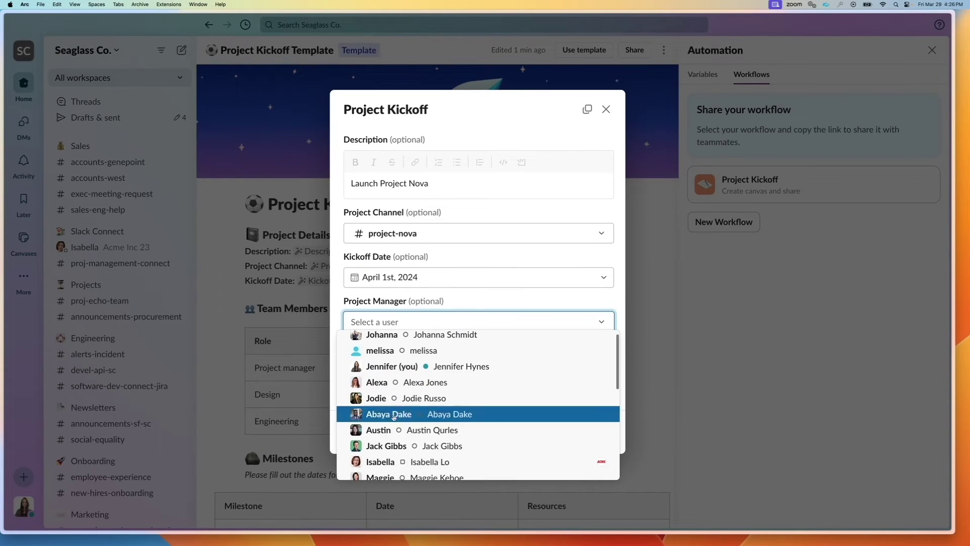
click(389, 447)
click(415, 363)
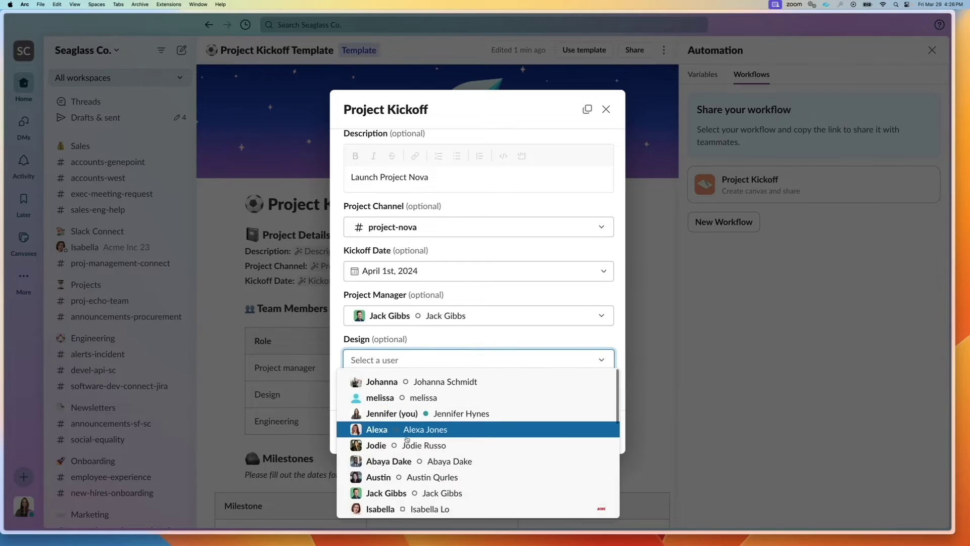
scroll(401, 452, down, 3)
click(401, 451)
click(397, 389)
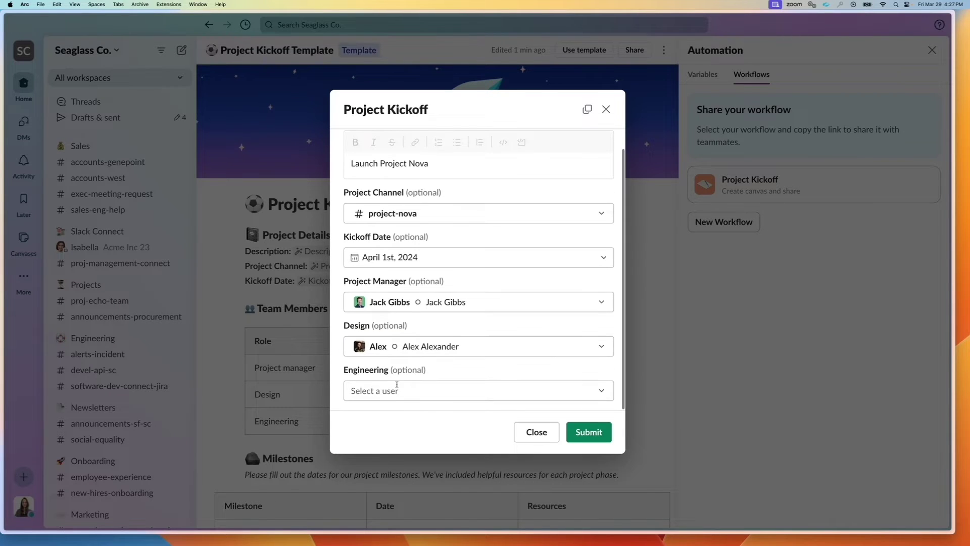
click(417, 311)
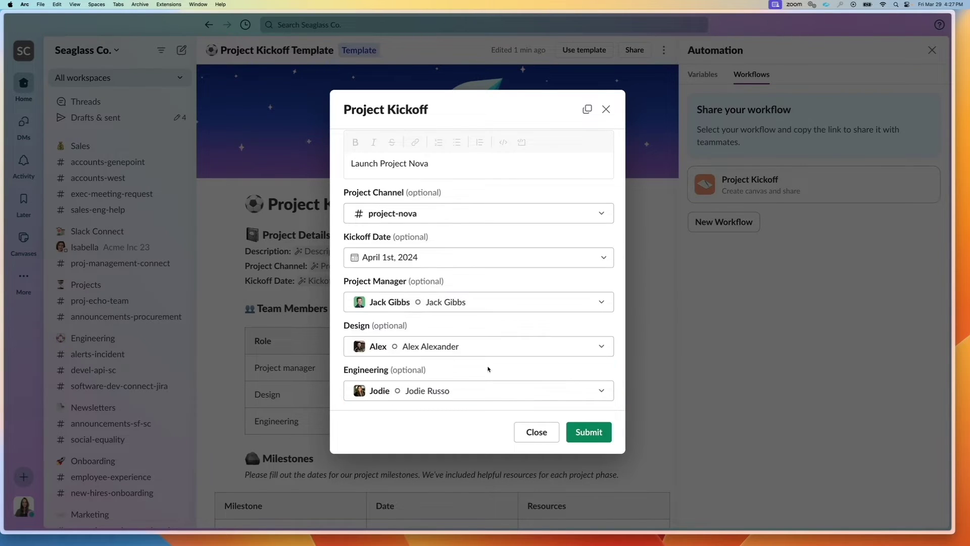
click(589, 432)
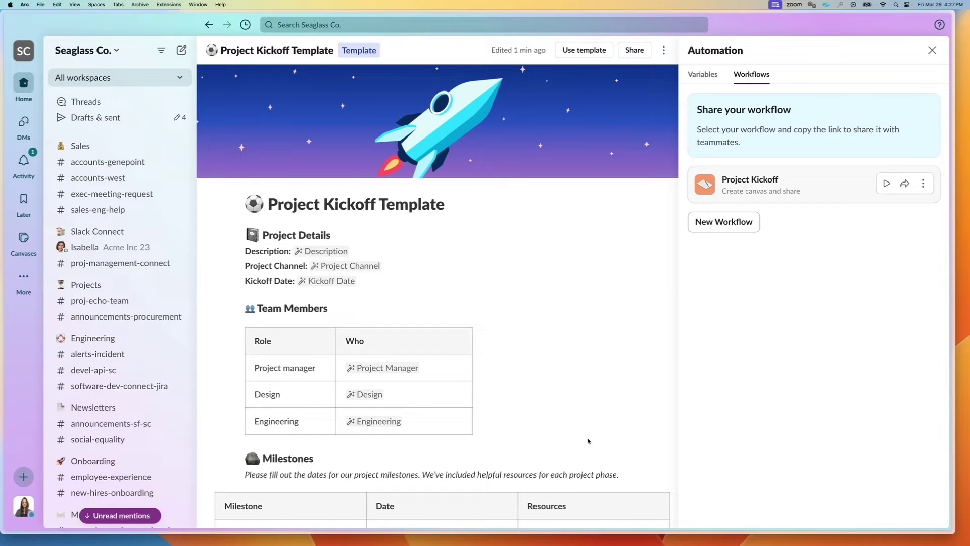
Step: Rerun the form with 'Launch project nova', #project-nova and an April 8, 2024 kickoff
click(885, 183)
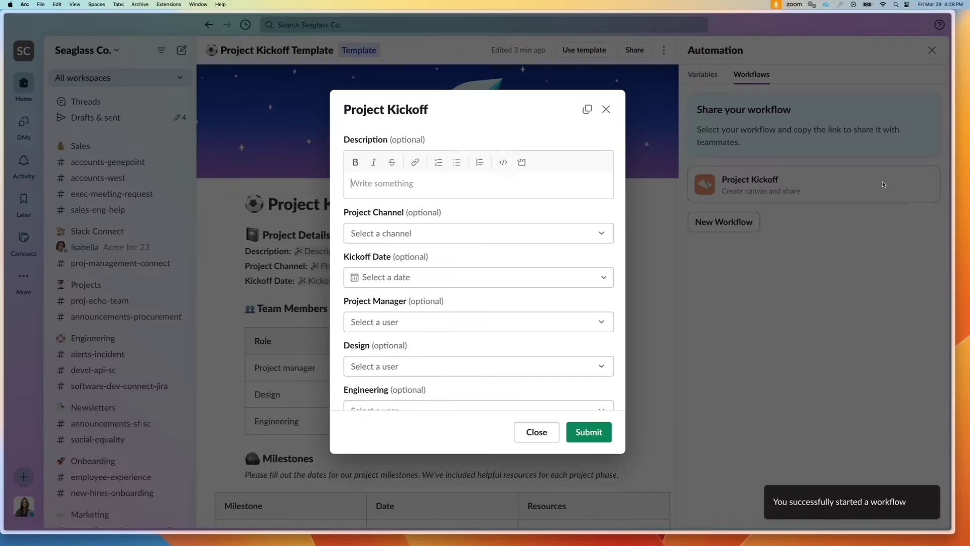
key(Escape)
click(885, 183)
click(500, 189)
text(L)
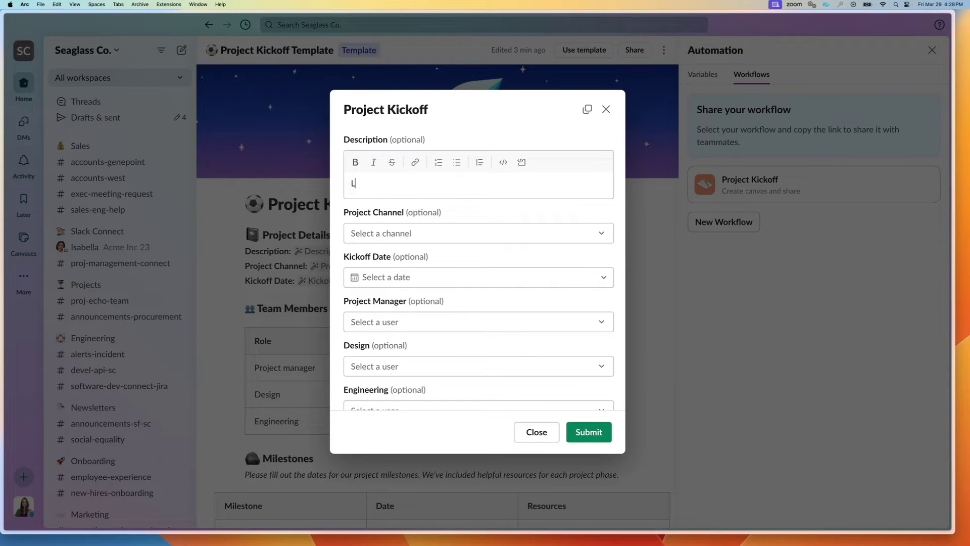
text(aunch project nova)
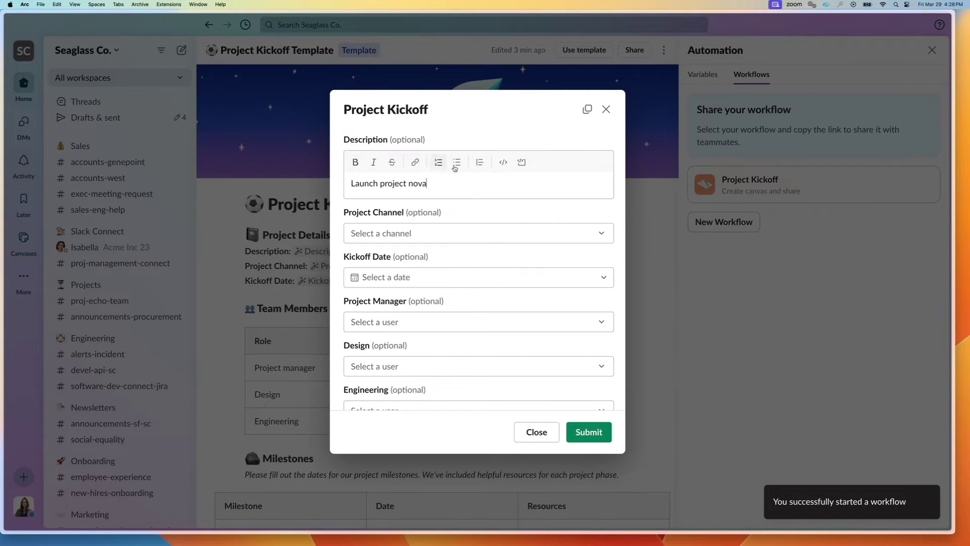
click(408, 234)
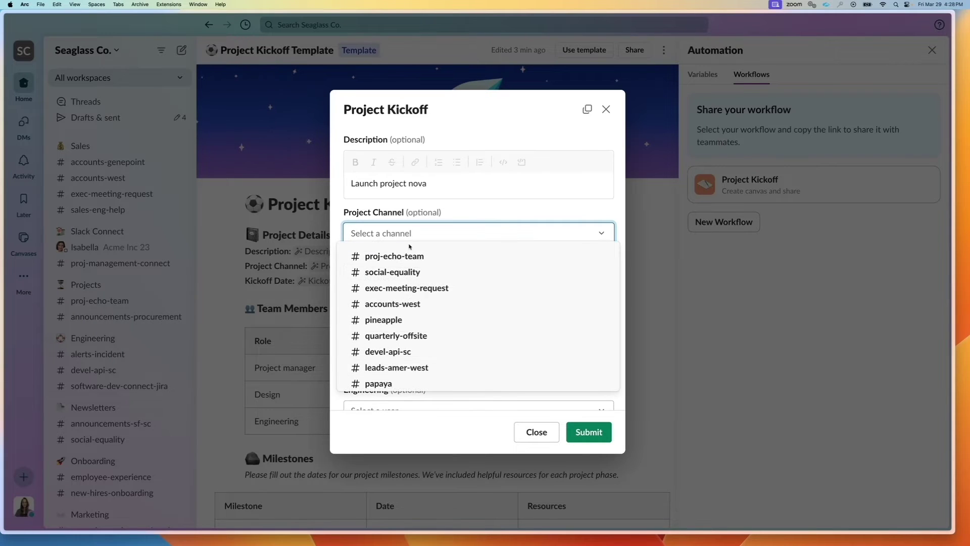
text(no)
key(Return)
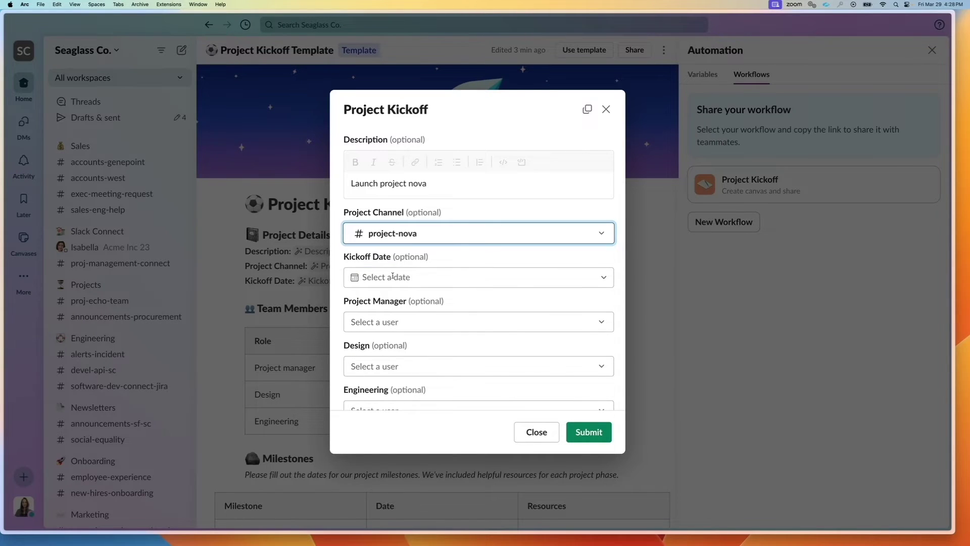
click(394, 275)
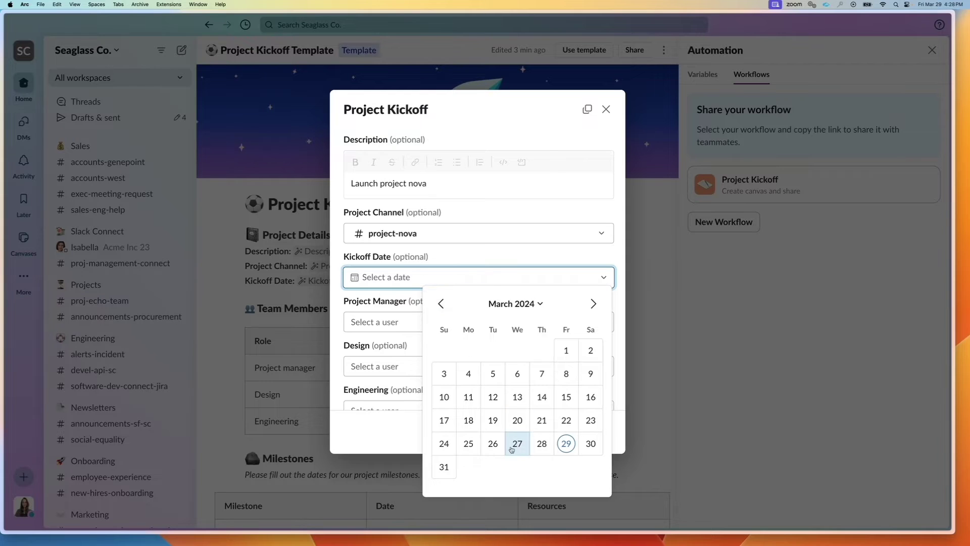
click(594, 303)
click(469, 373)
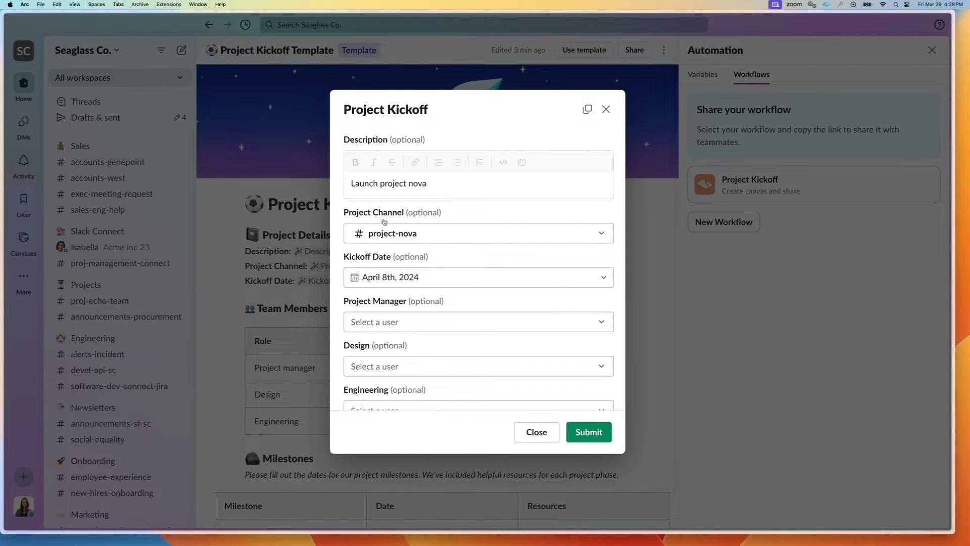
Step: Pick the project manager, designer and a replacement engineer, then submit the form
scroll(393, 263, down, 2)
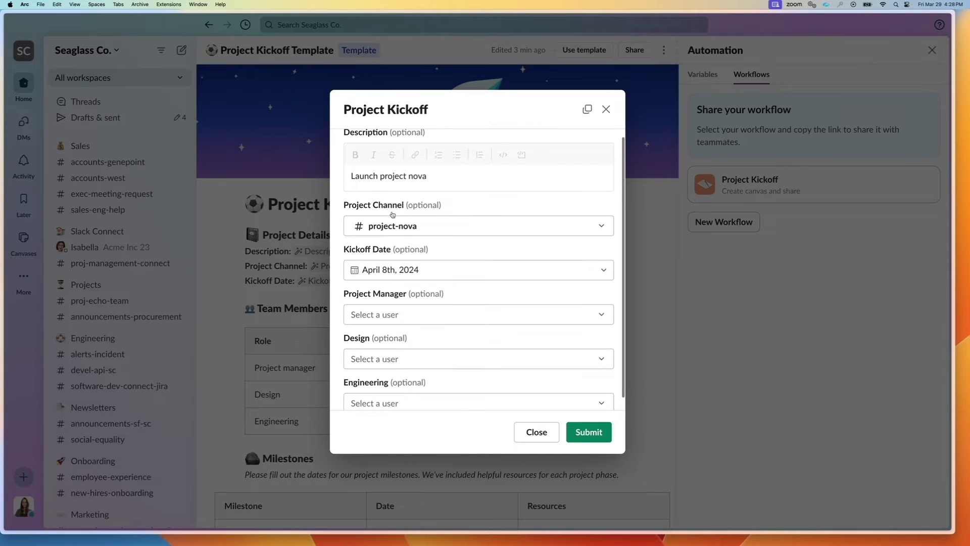
click(394, 310)
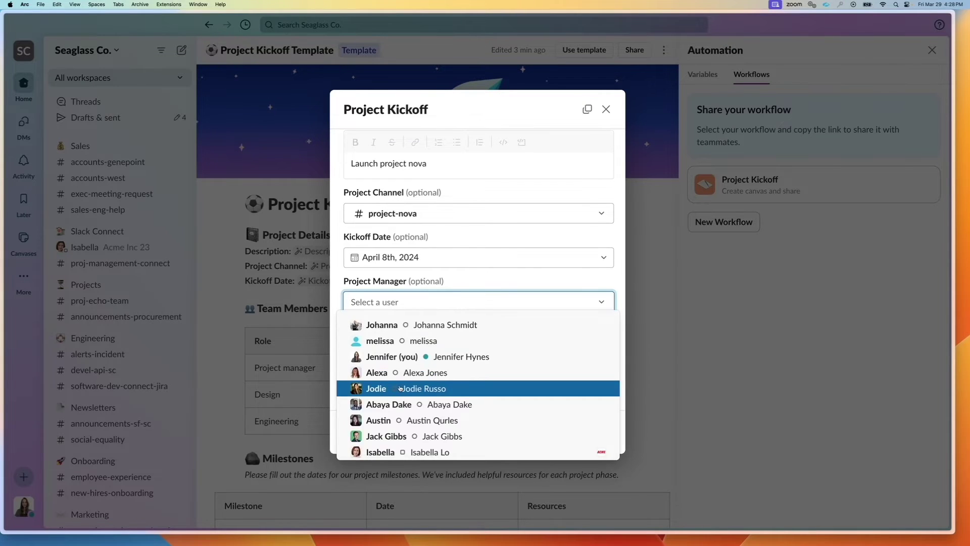
click(399, 387)
click(390, 348)
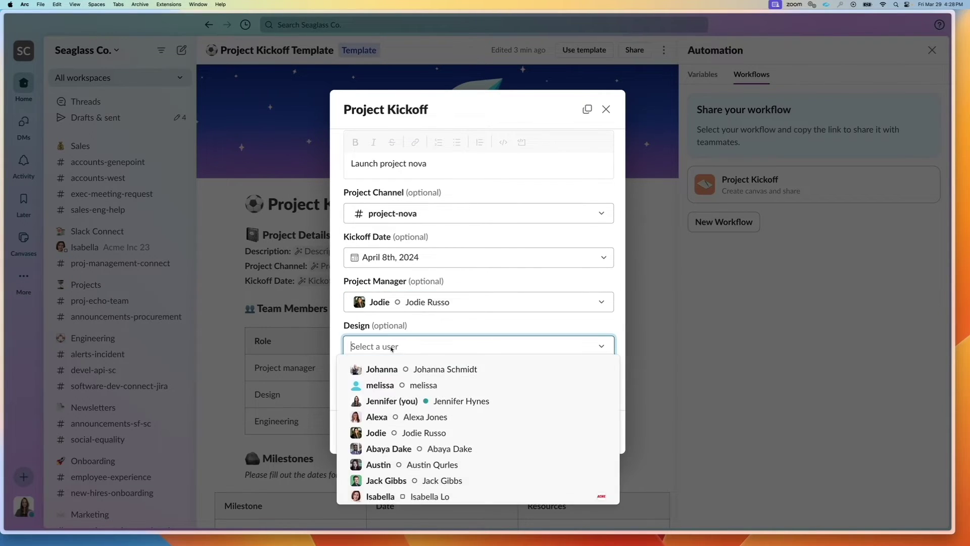
click(399, 462)
click(416, 385)
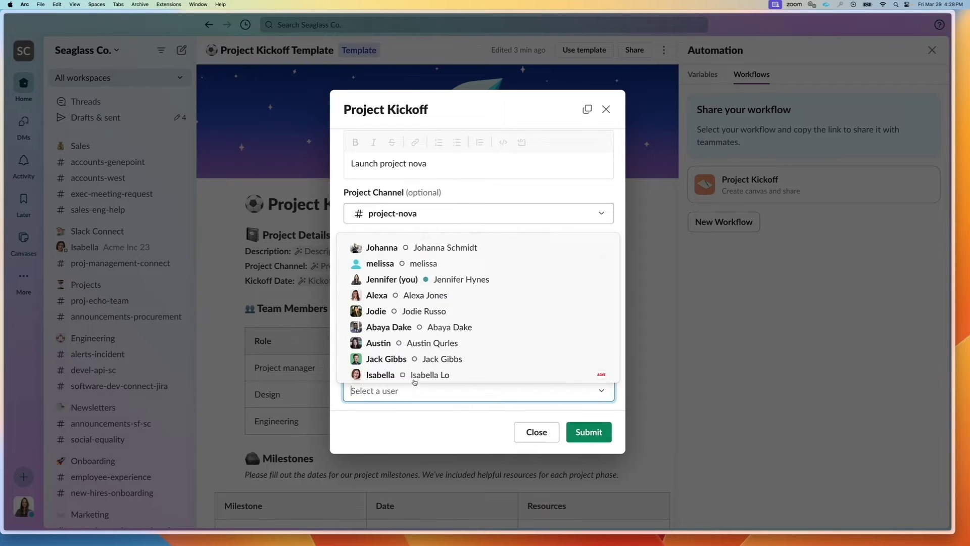
click(418, 344)
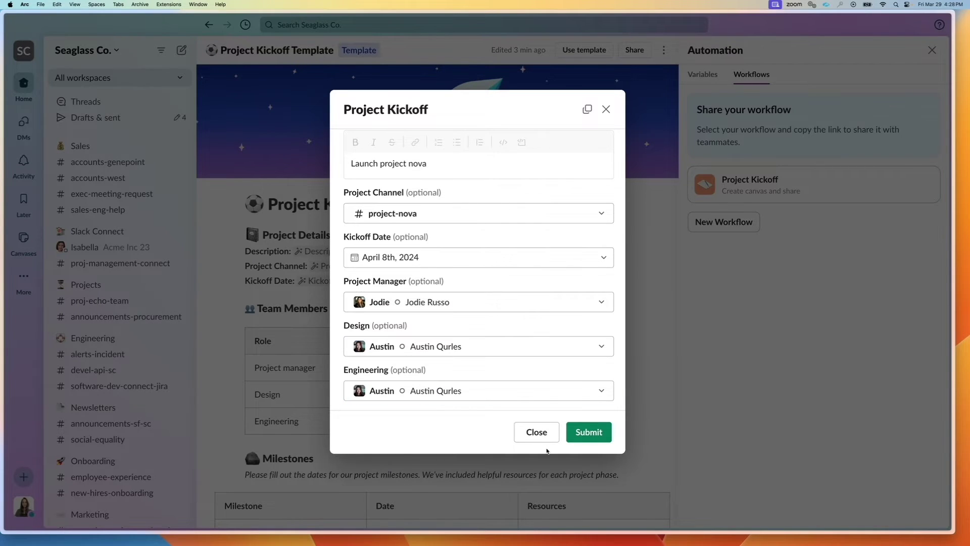
click(502, 392)
click(484, 347)
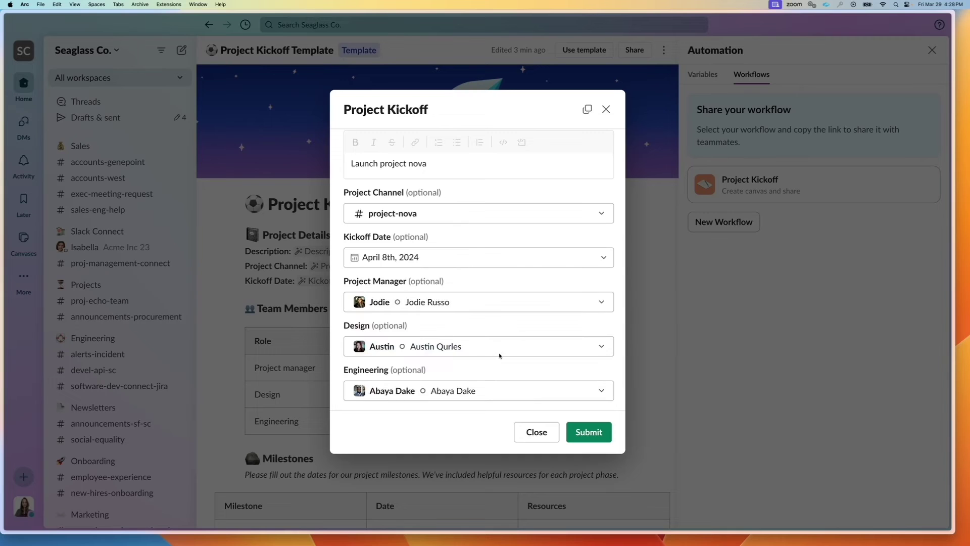
click(573, 427)
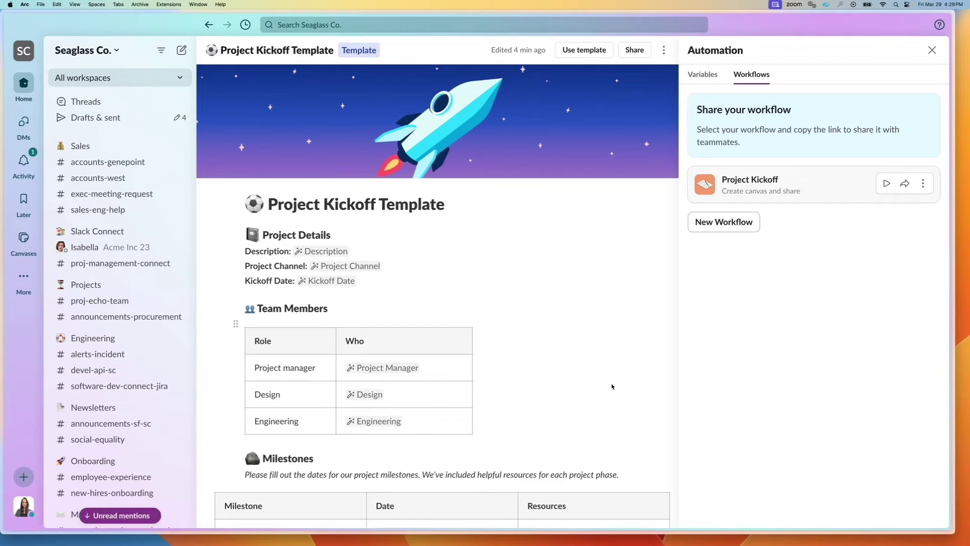
Step: Open the Project Kickoff notification from Activity and its generated Untitled canvas
click(23, 160)
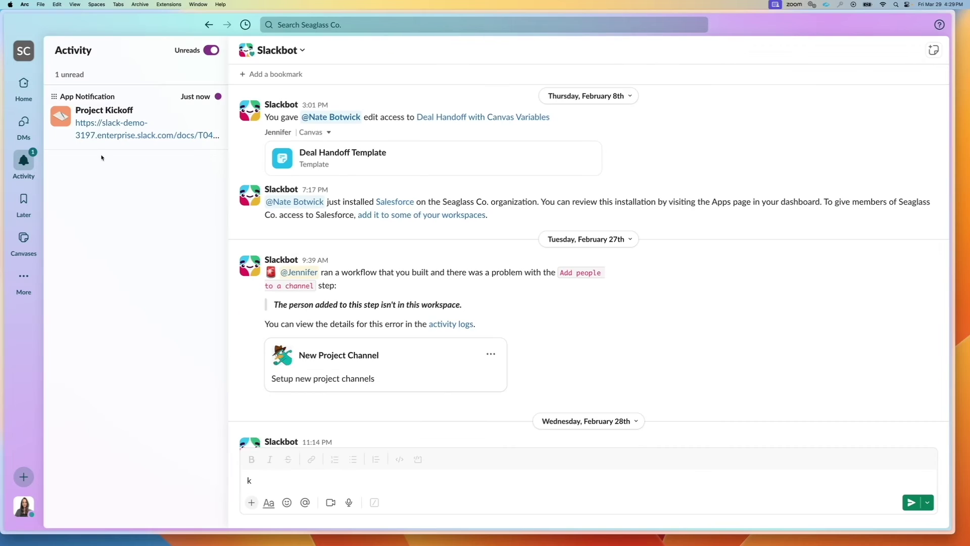
click(161, 129)
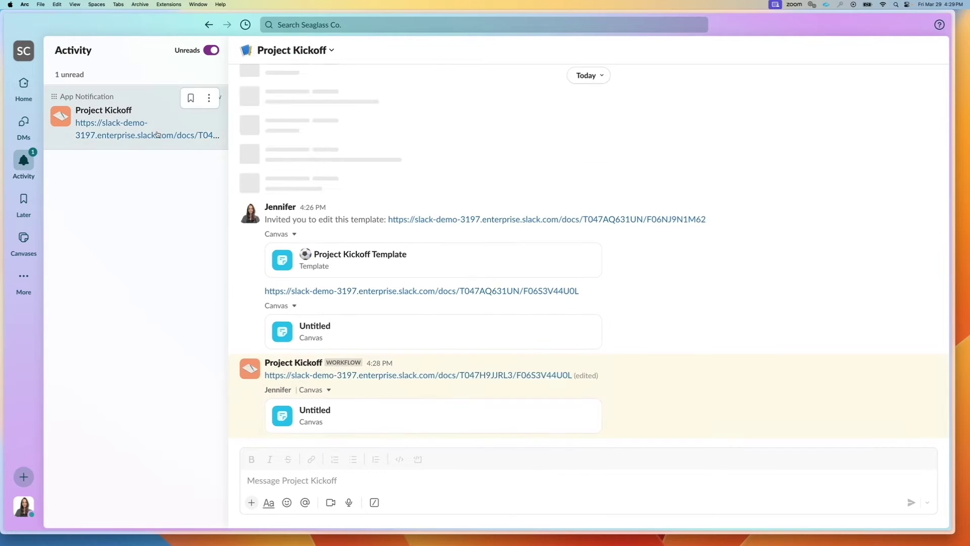
click(389, 414)
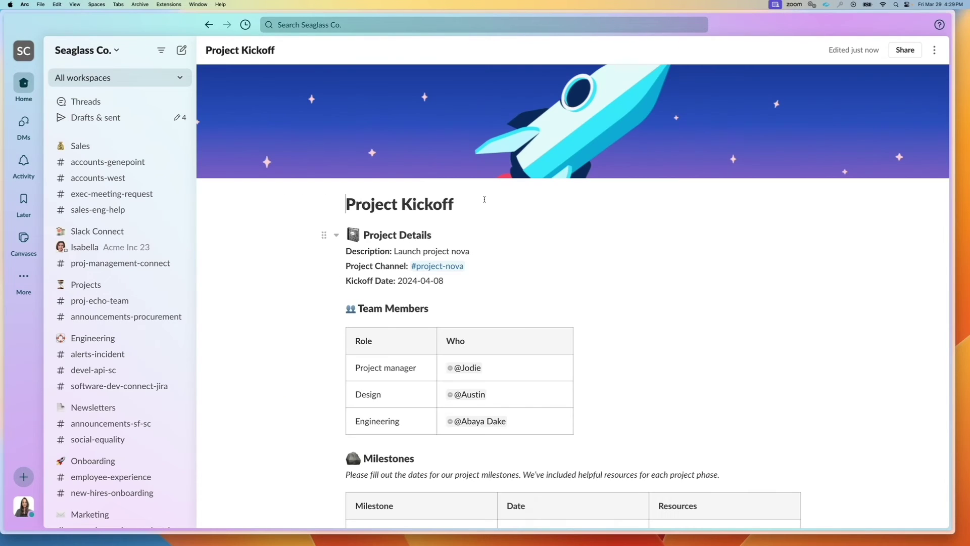
scroll(417, 187, down, 3)
scroll(416, 187, down, 2)
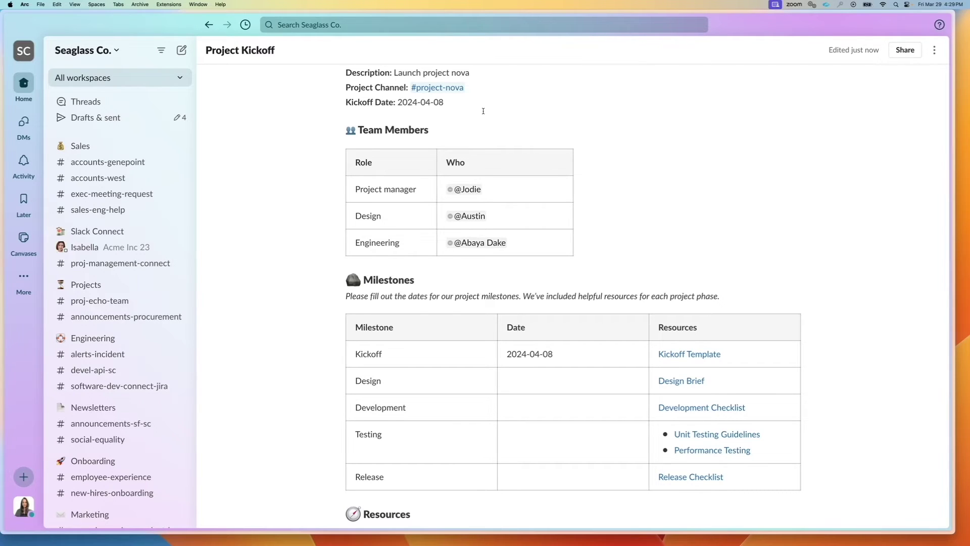
scroll(483, 111, up, 5)
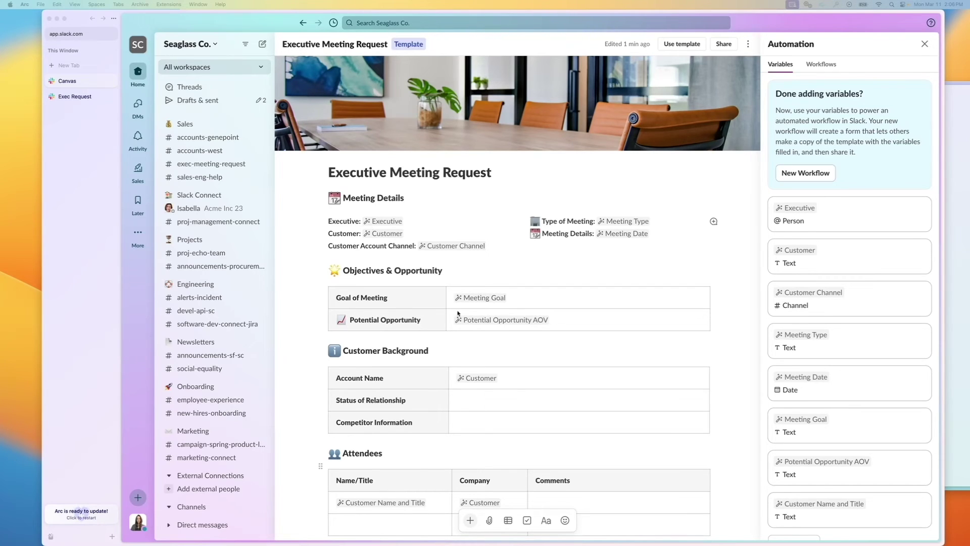
Step: Scroll through the Executive Meeting Request template to review it
scroll(469, 348, down, 5)
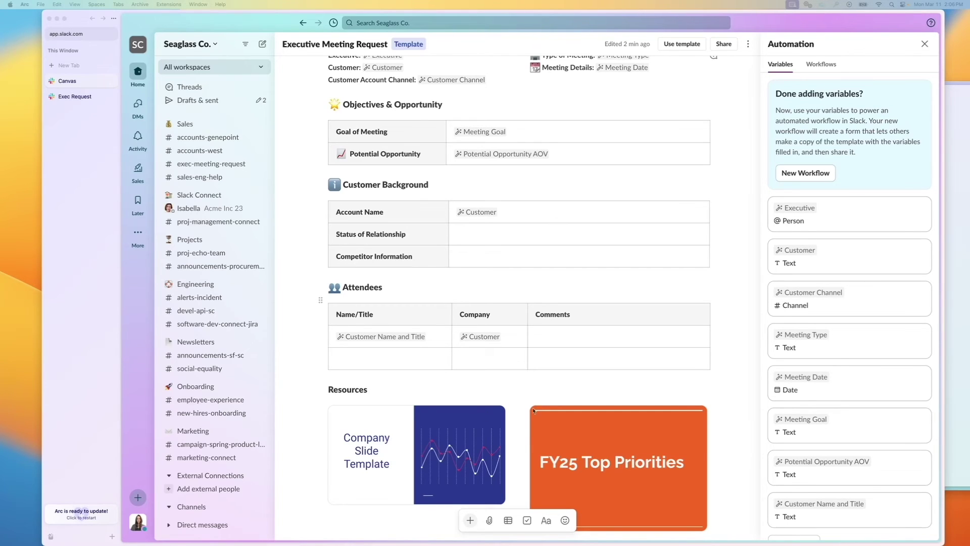
scroll(489, 470, up, 5)
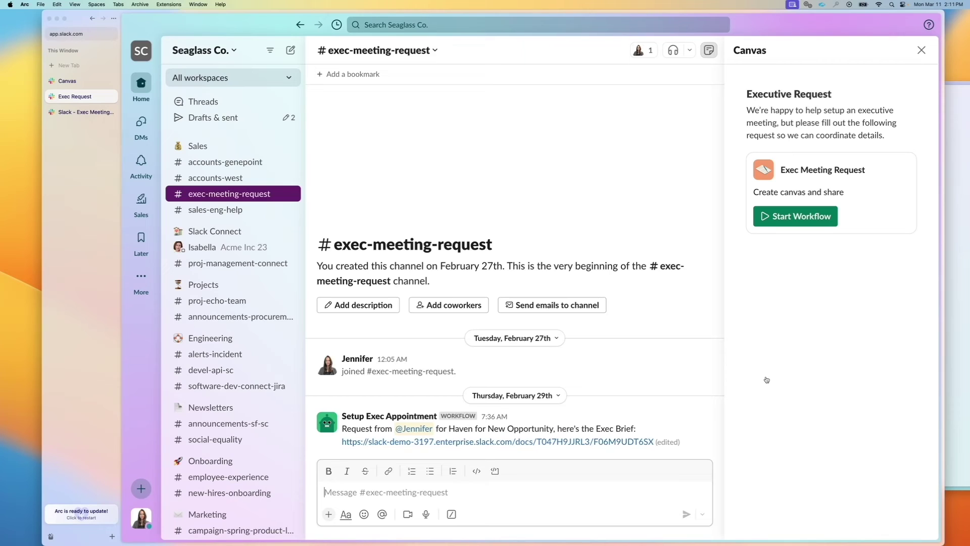
Step: Start Exec Meeting Request and submit a Genepoint in-person meeting request for March 24, 2024
click(810, 221)
click(810, 220)
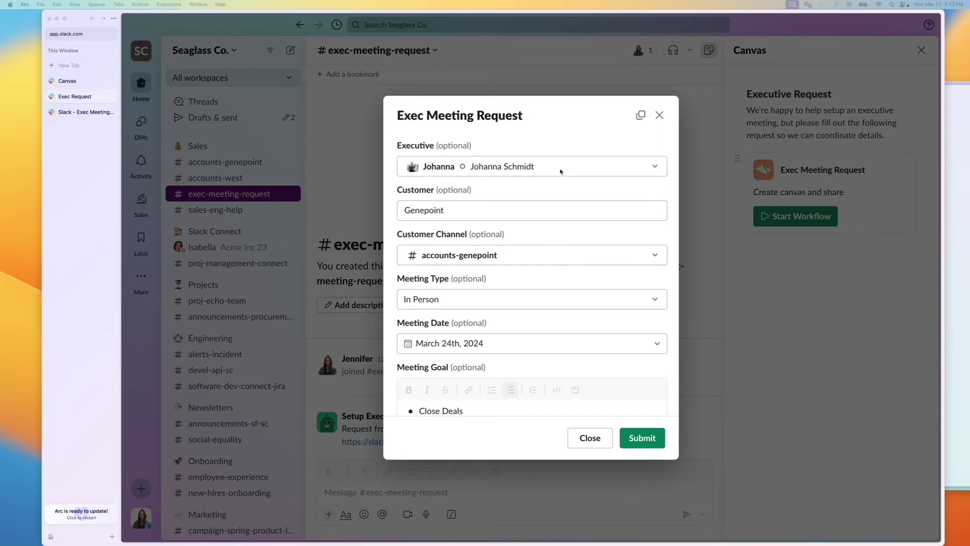
scroll(561, 169, down, 5)
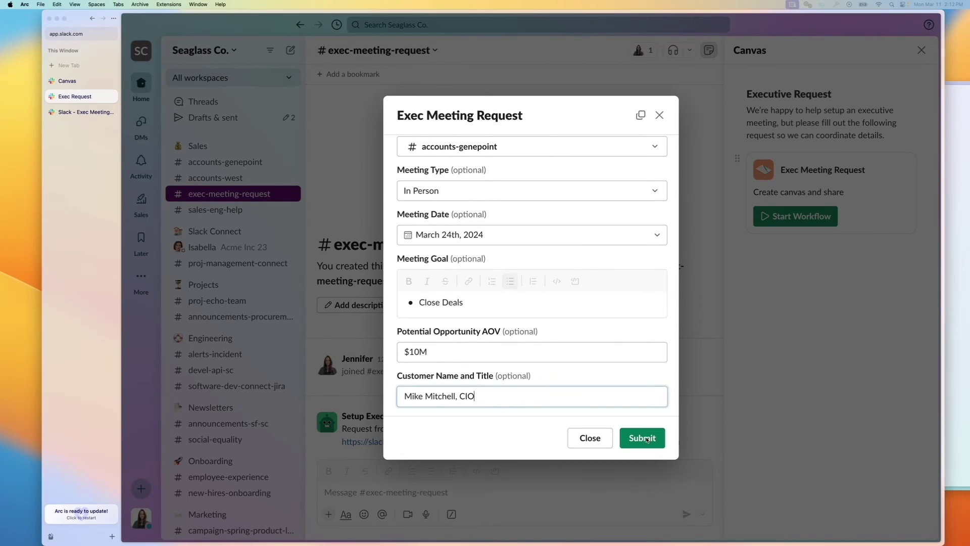
click(642, 437)
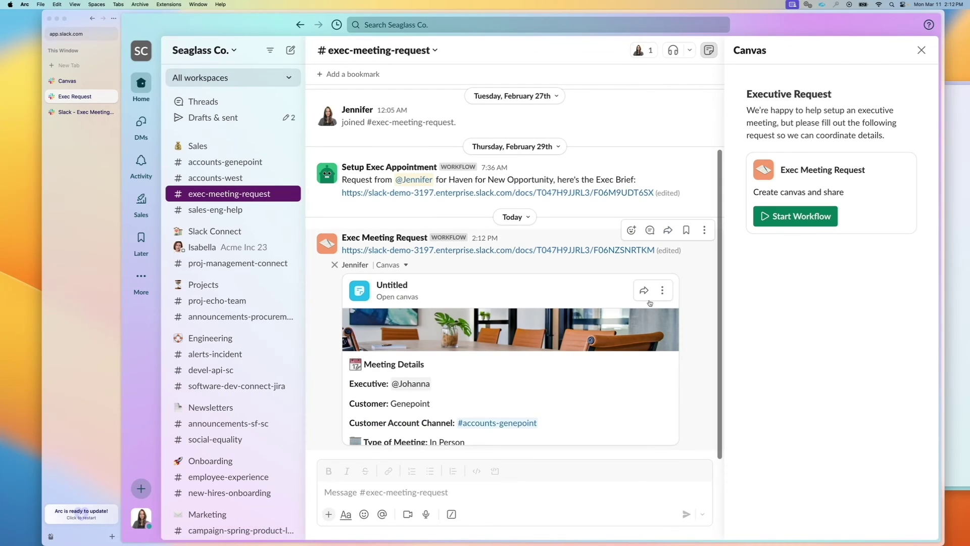
Step: Open the Untitled meeting request canvas and review its Close Deals goal, $10M Genepoint opportunity, and Attendees section
click(586, 301)
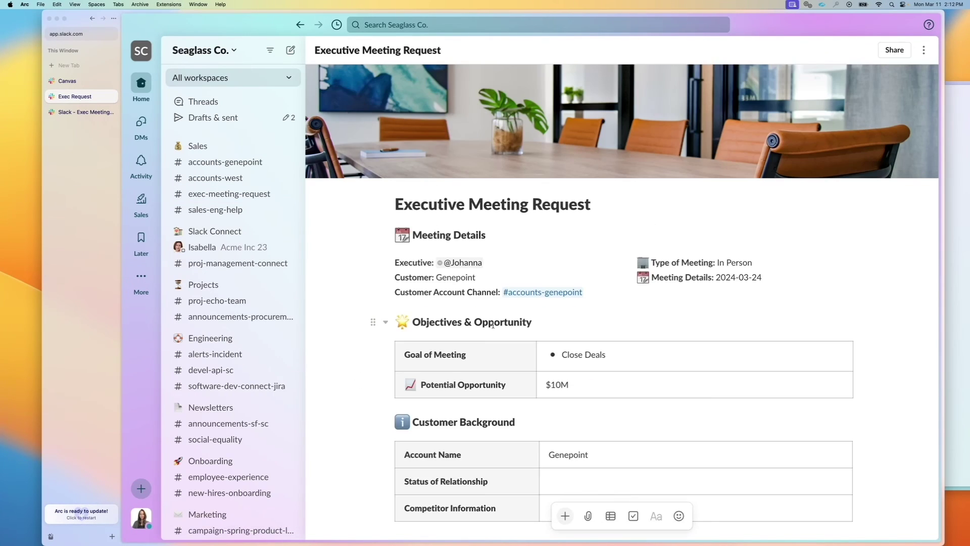
scroll(596, 319, down, 8)
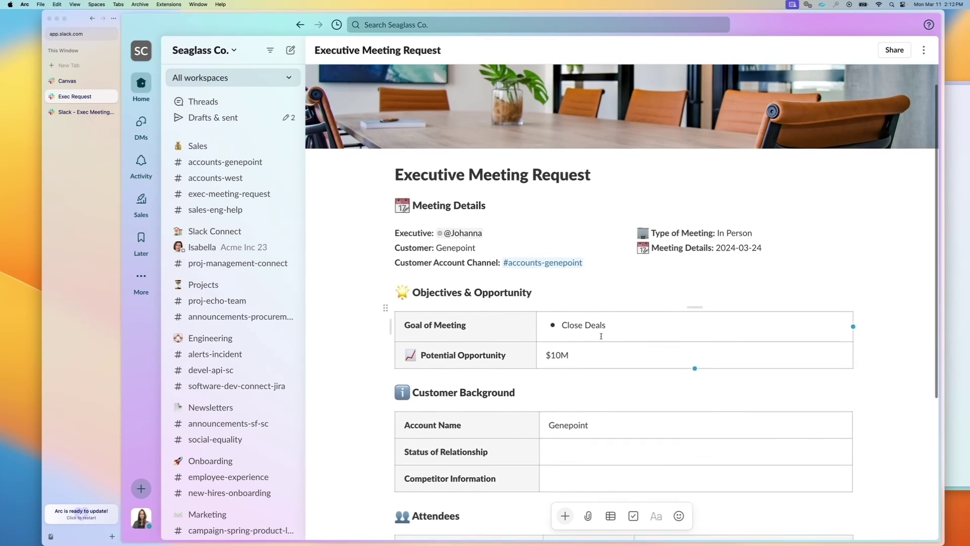
scroll(588, 309, down, 3)
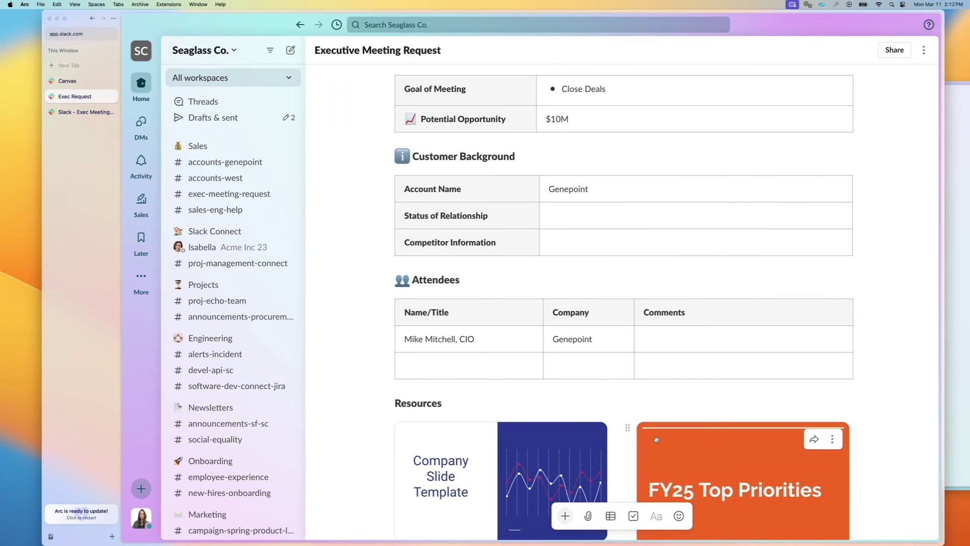
scroll(637, 455, up, 10)
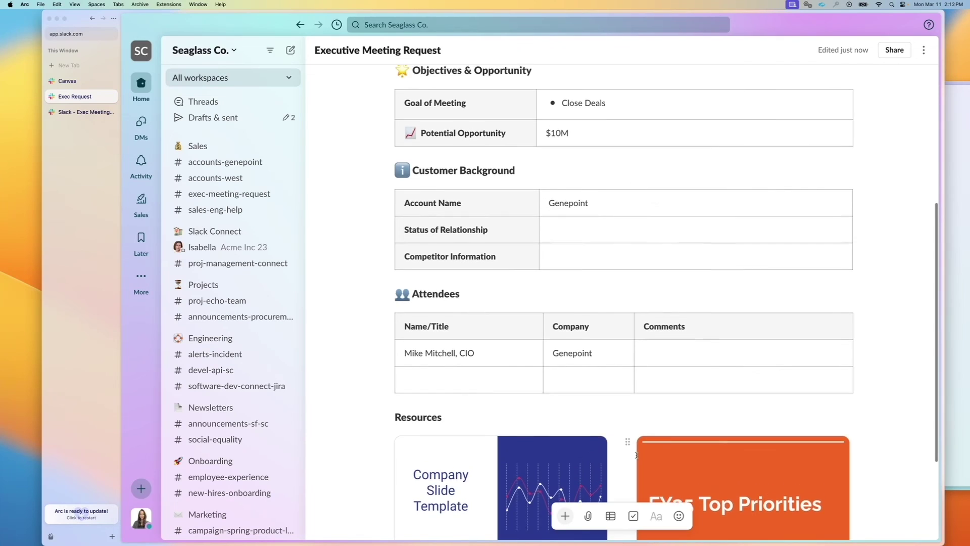
scroll(836, 282, down, 3)
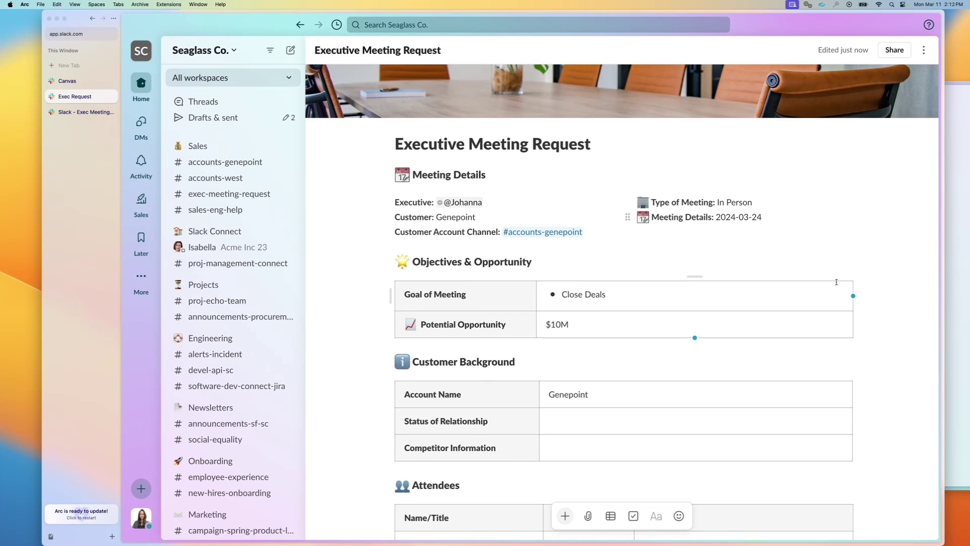
scroll(667, 321, down, 4)
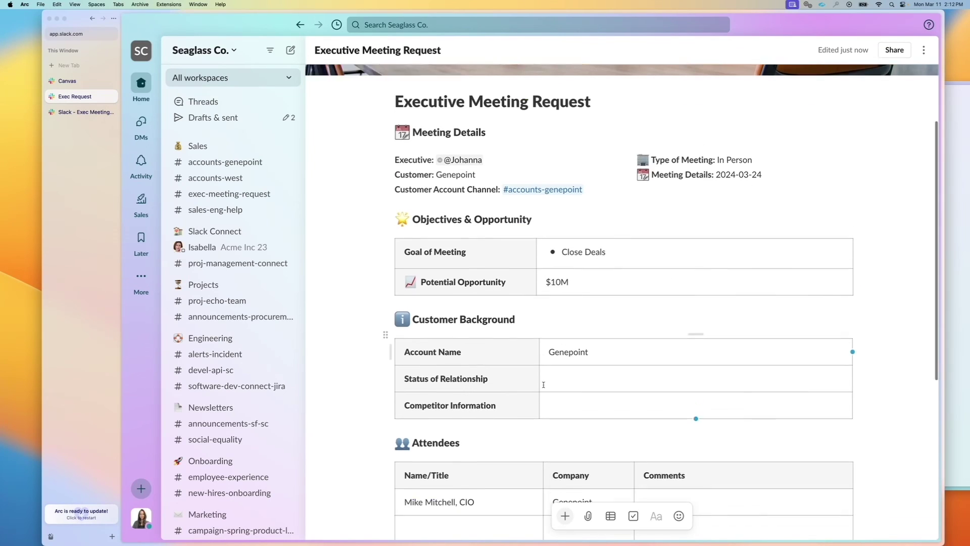
click(450, 400)
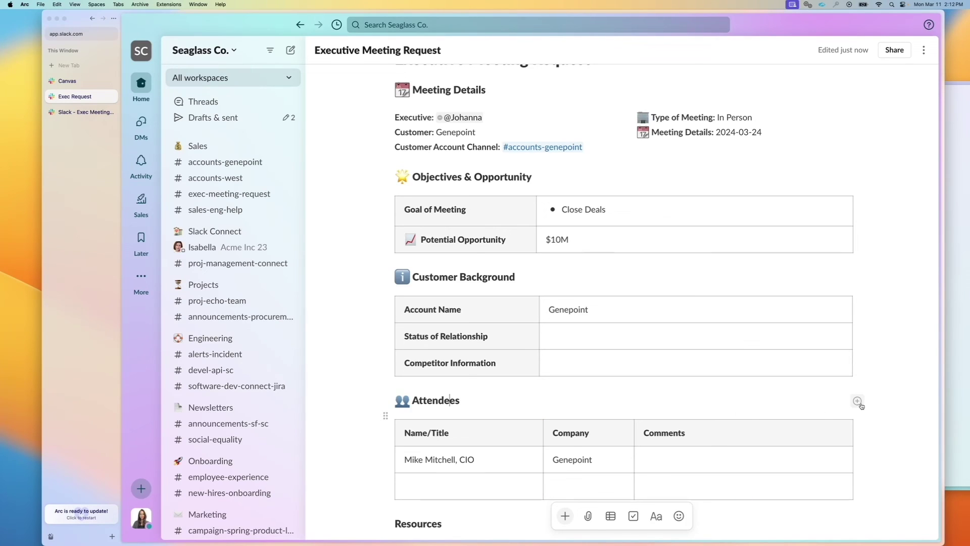
Step: Post a comment on the Attendees heading reading 'Who else should we invite?' with a teammate @-mentioned
click(857, 400)
text(Who else )
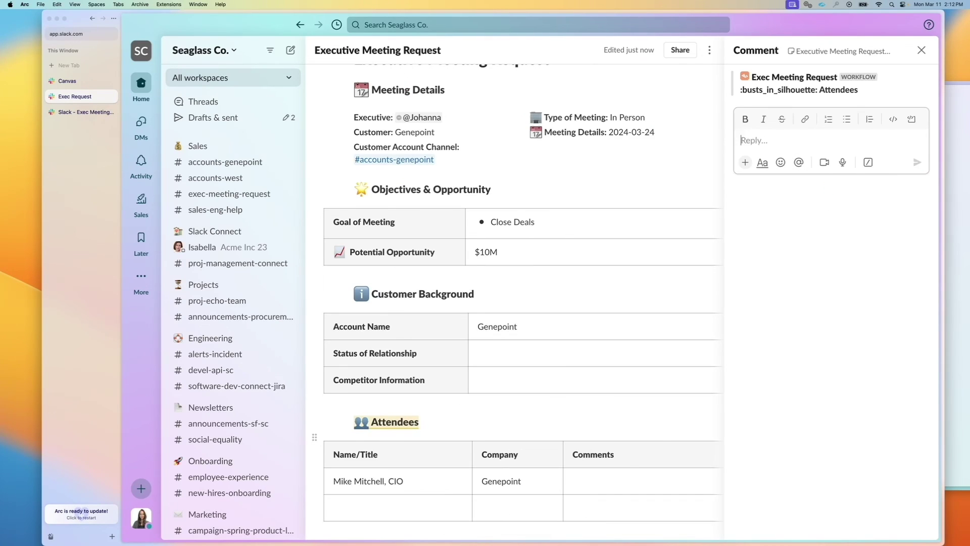
text(should we invite?)
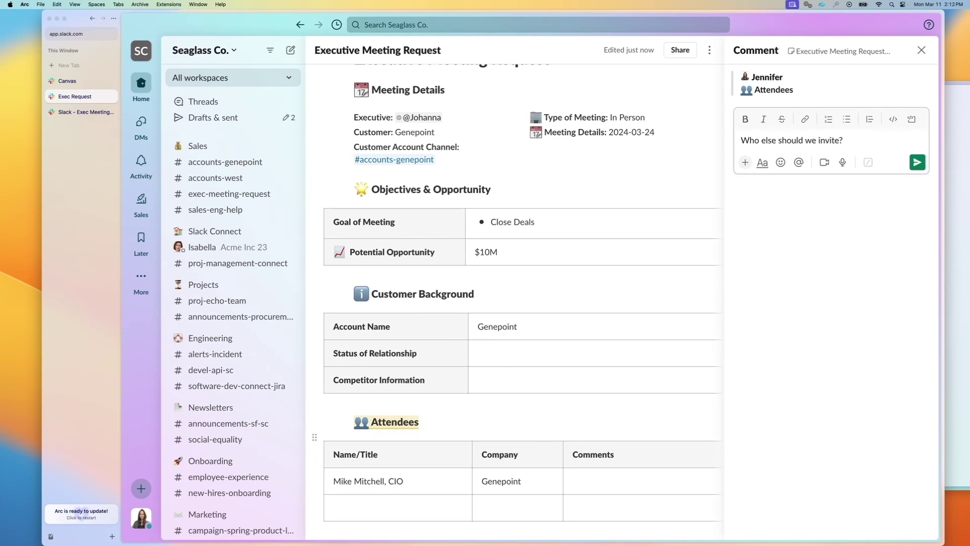
text( @)
click(744, 217)
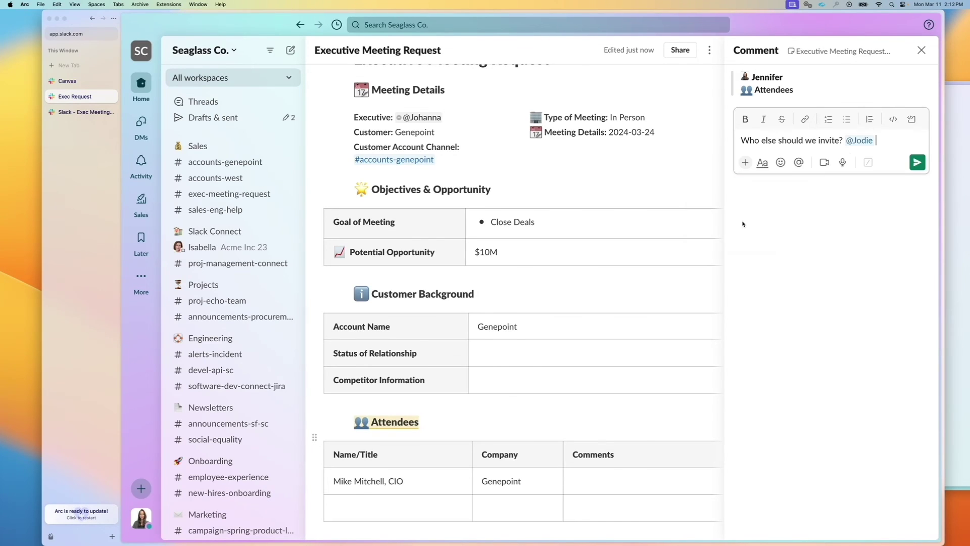
click(920, 164)
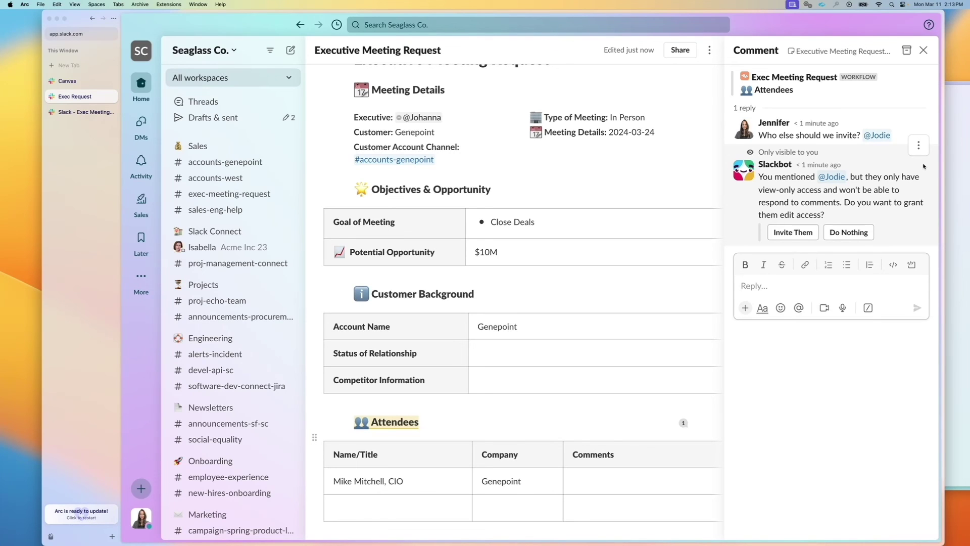
scroll(646, 197, up, 3)
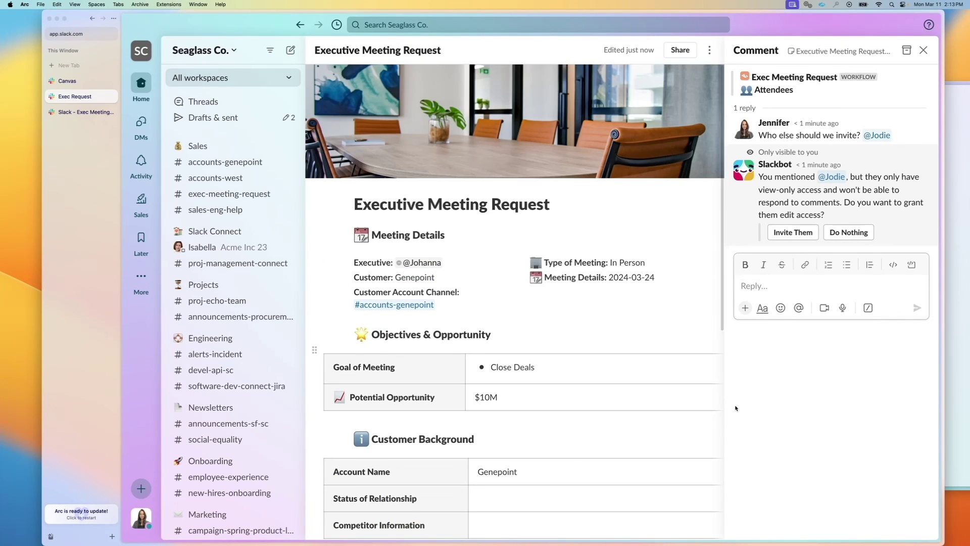